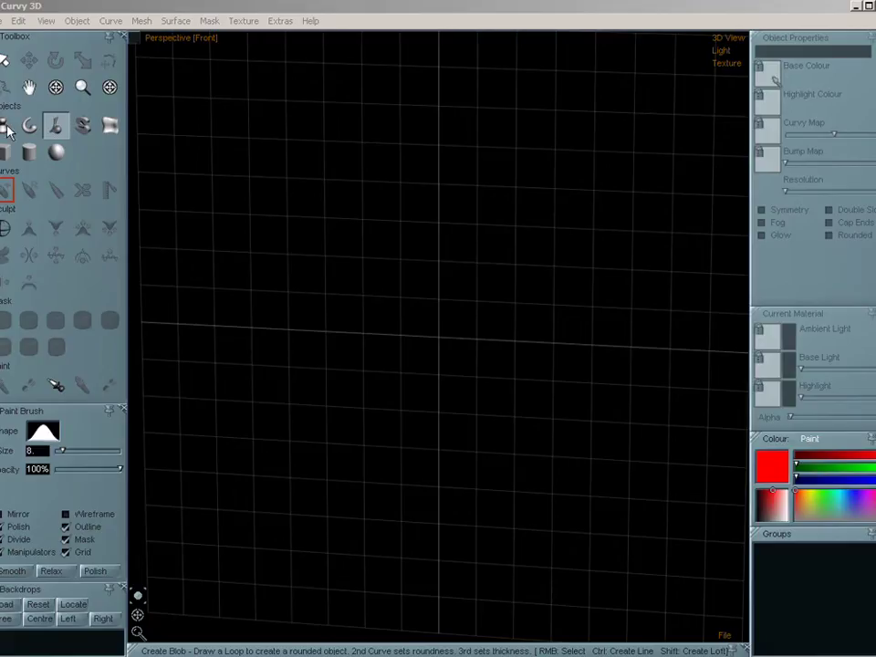
# Step: Create a lathe object with a small upper and larger lower bulge, and a C-shaped line tube beside it
pyautogui.click(5, 125)
pyautogui.moveTo(231, 95)
pyautogui.mouseDown()
pyautogui.moveTo(190, 149)
pyautogui.moveTo(204, 185)
pyautogui.mouseUp()
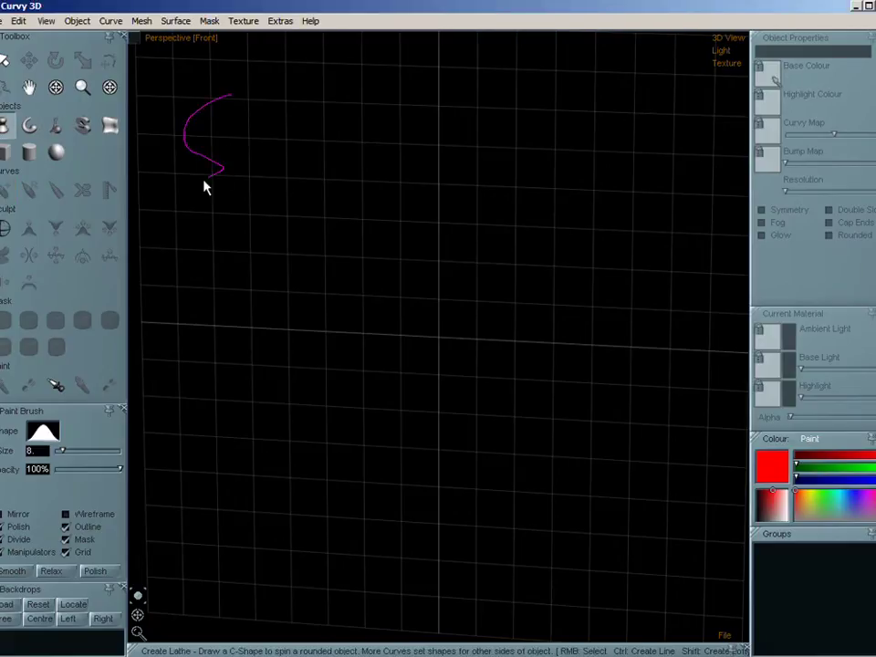
pyautogui.moveTo(186, 257); pyautogui.dragTo(233, 269)
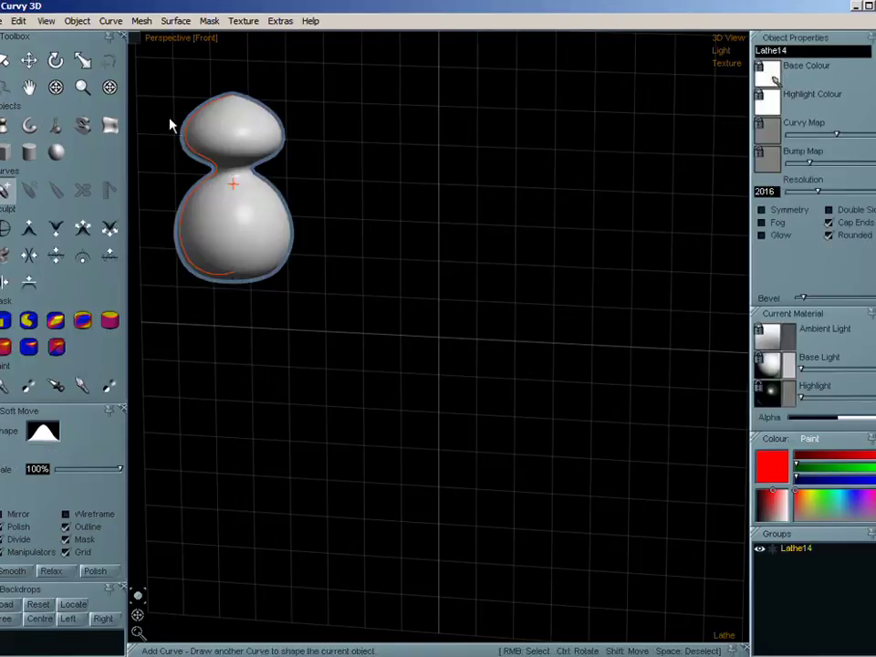
pyautogui.press('space')
pyautogui.click(29, 126)
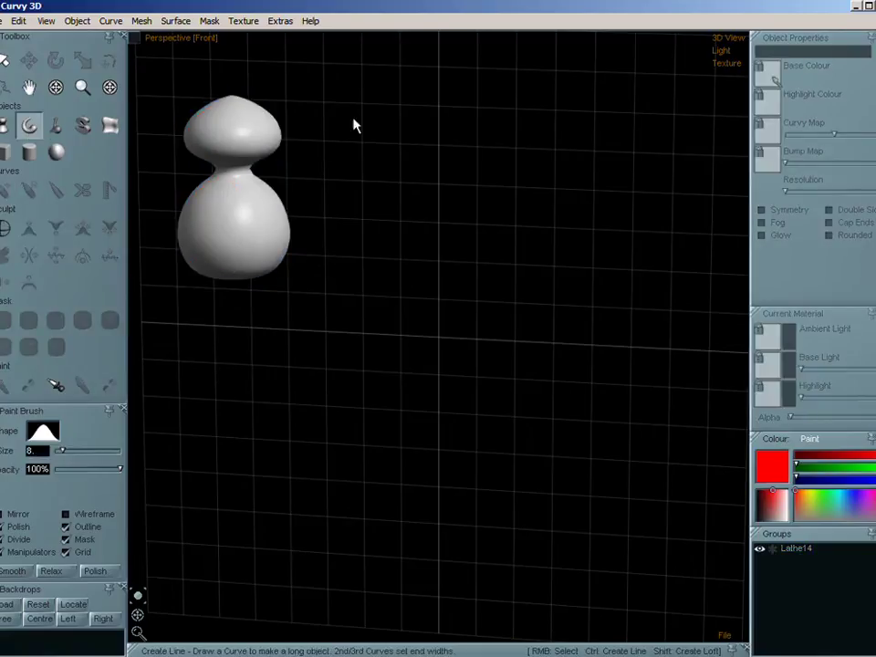
pyautogui.moveTo(328, 163)
pyautogui.mouseDown()
pyautogui.moveTo(314, 247)
pyautogui.moveTo(377, 284)
pyautogui.moveTo(401, 250)
pyautogui.mouseUp()
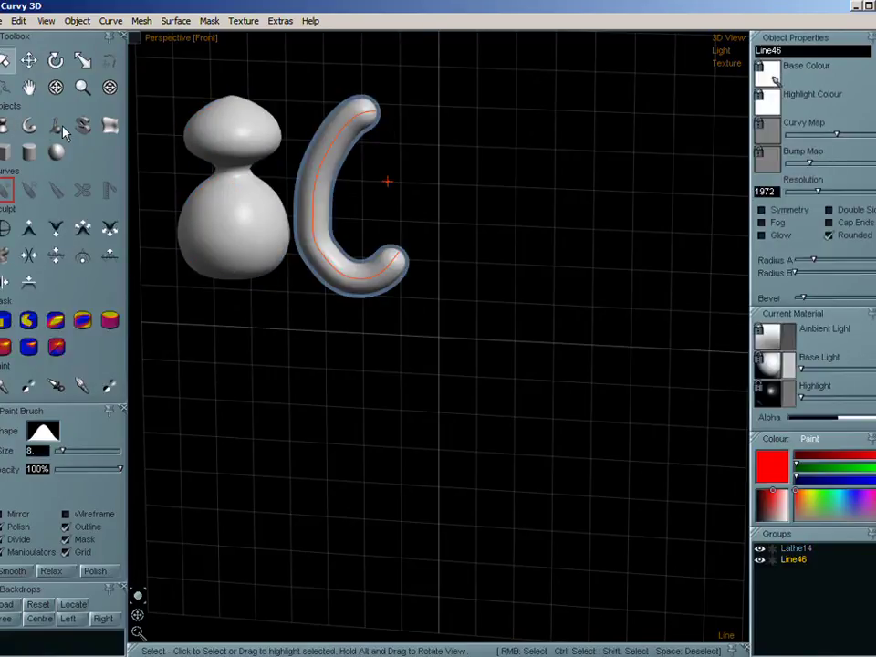
# Step: Create a slanted loft surface beside the C-shaped tube from a centre curve and a curve at each end
pyautogui.click(109, 132)
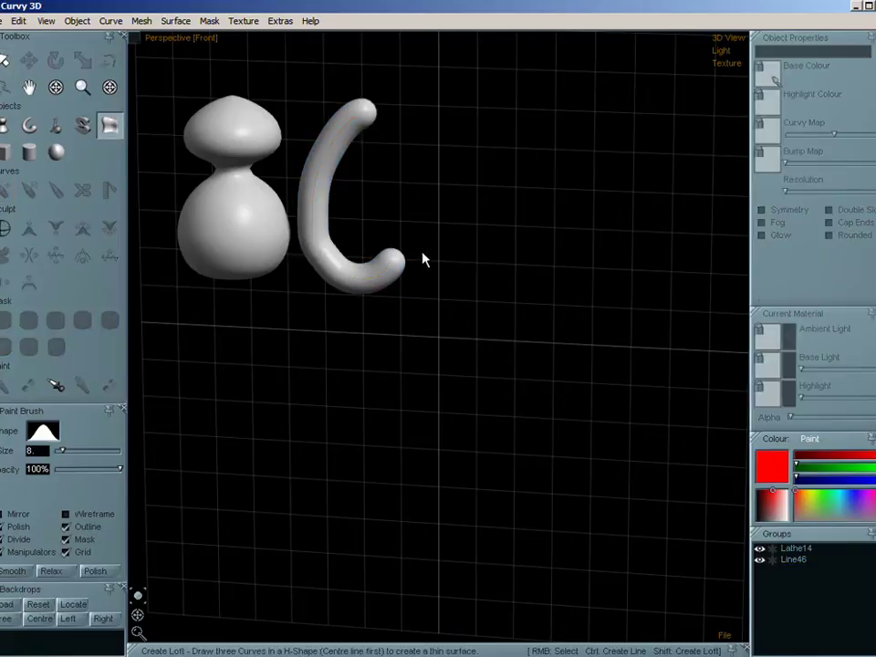
pyautogui.moveTo(422, 252)
pyautogui.mouseDown()
pyautogui.moveTo(530, 124)
pyautogui.moveTo(475, 270)
pyautogui.mouseUp()
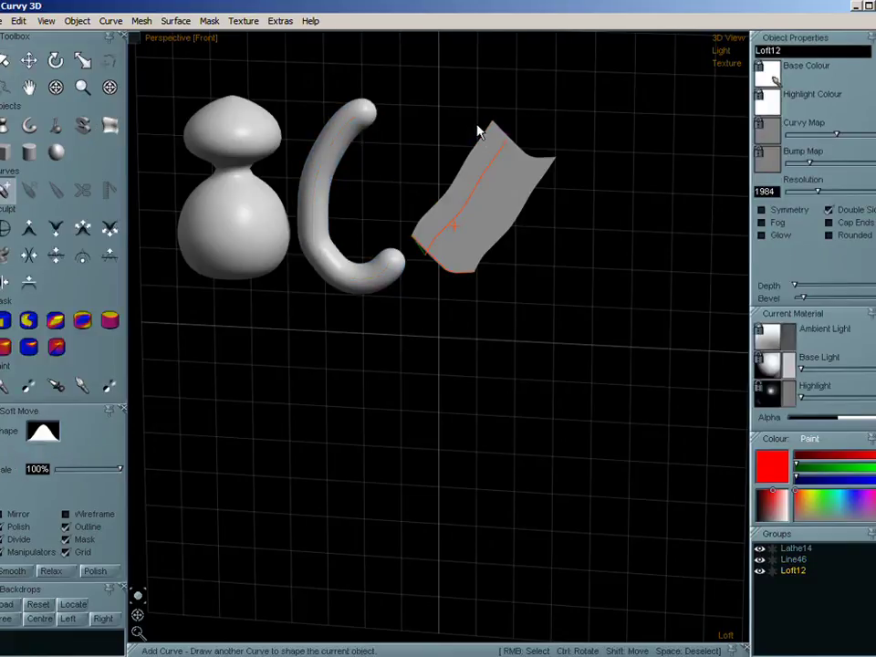
pyautogui.moveTo(477, 130); pyautogui.dragTo(551, 152)
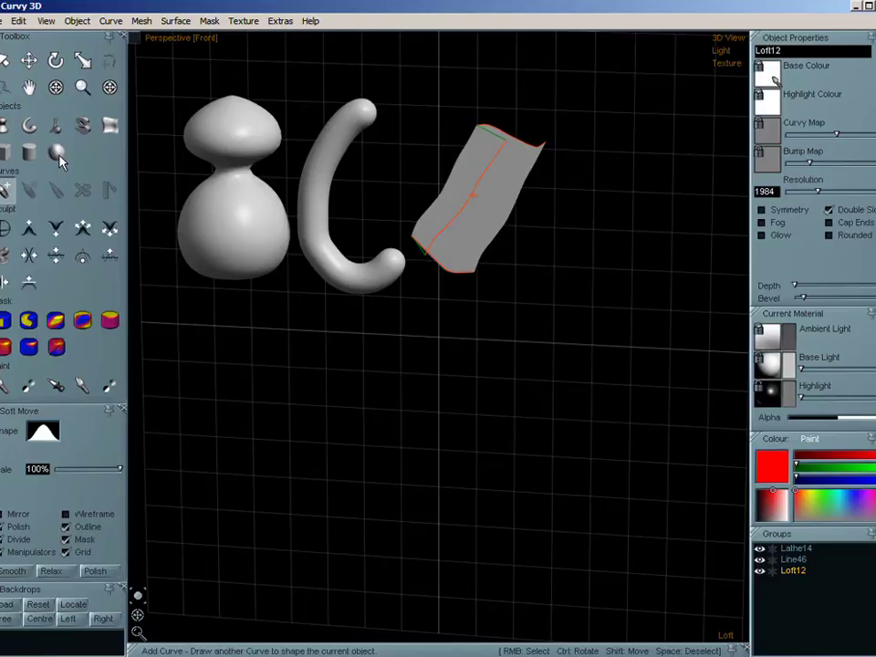
# Step: Place a row of primitives below the curve-based objects: a sphere, a cylinder and a larger cube
pyautogui.click(56, 153)
pyautogui.moveTo(198, 459); pyautogui.dragTo(288, 369)
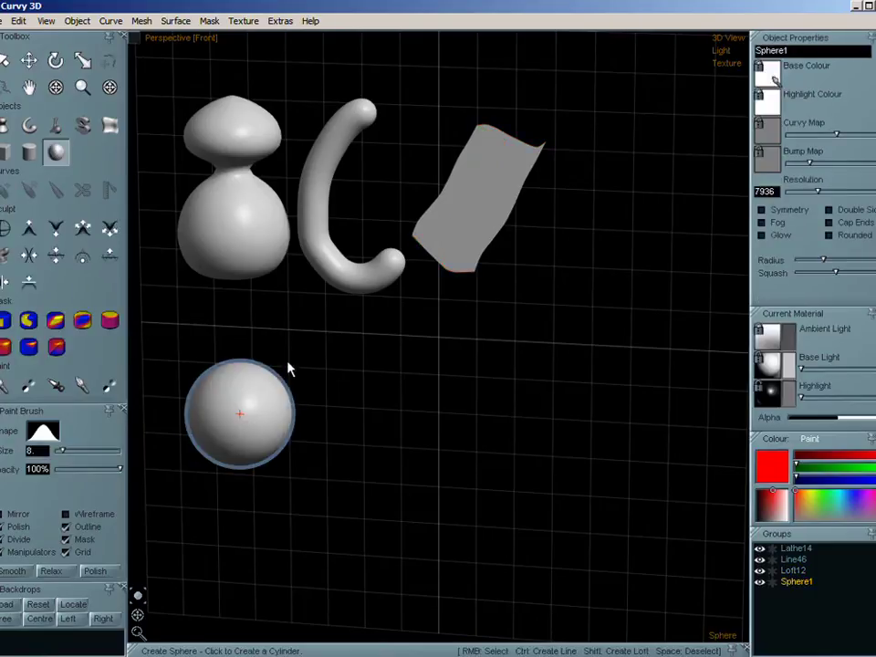
pyautogui.click(31, 156)
pyautogui.moveTo(315, 470); pyautogui.dragTo(434, 357)
pyautogui.click(8, 155)
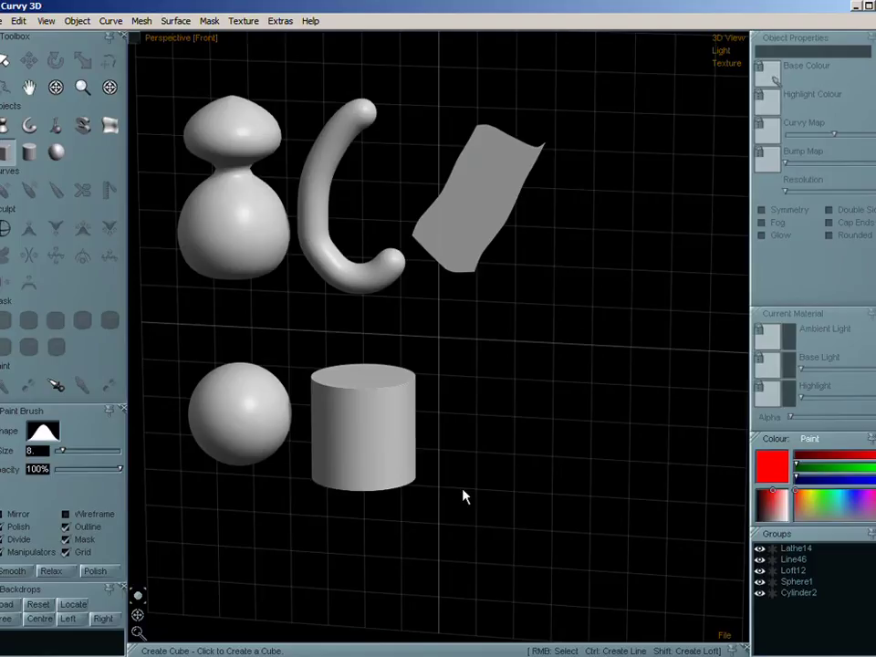
pyautogui.moveTo(470, 488); pyautogui.dragTo(602, 363)
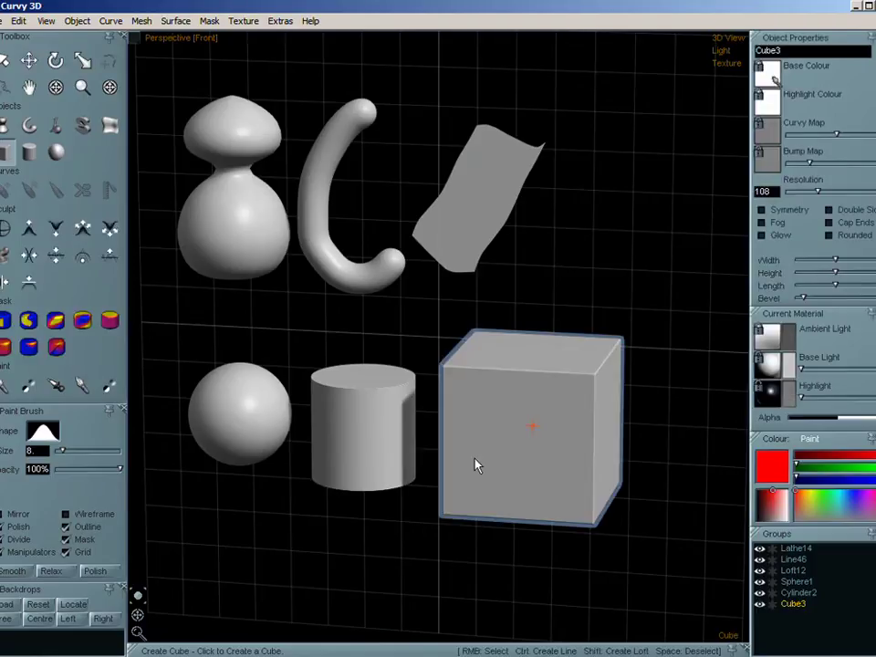
# Step: Create a four-lobed blob below the sphere from a closed freehand loop
pyautogui.click(58, 132)
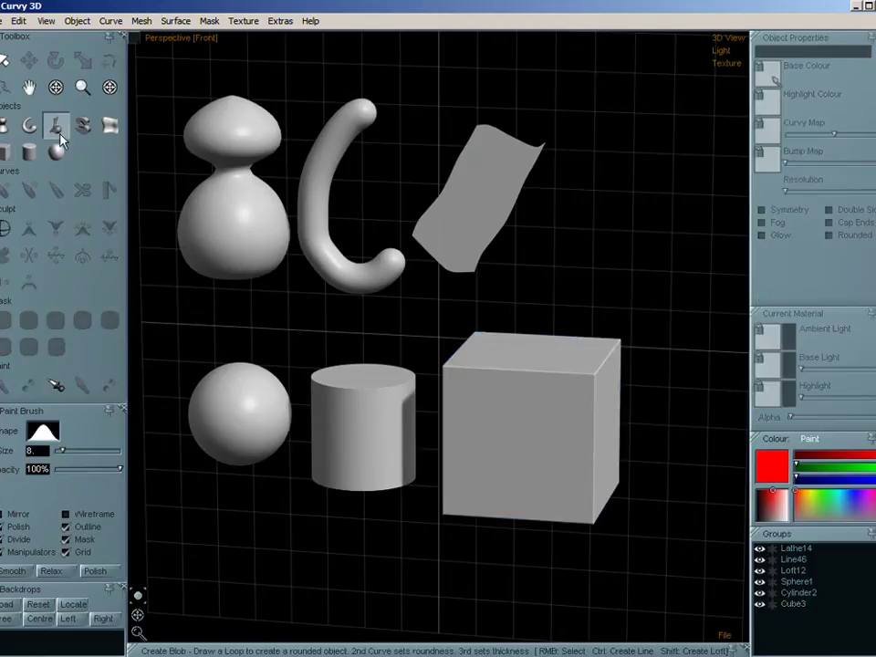
pyautogui.scroll(-3, 353, 452)
pyautogui.moveTo(378, 481); pyautogui.dragTo(379, 481, button='middle')
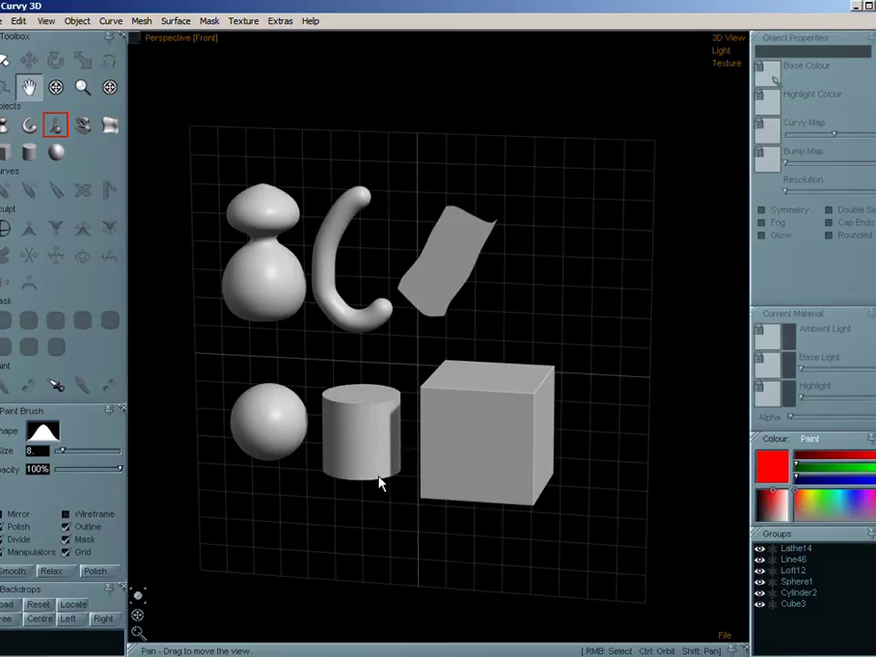
pyautogui.keyDown('shift'); pyautogui.moveTo(381, 483); pyautogui.dragTo(388, 362); pyautogui.keyUp('shift')
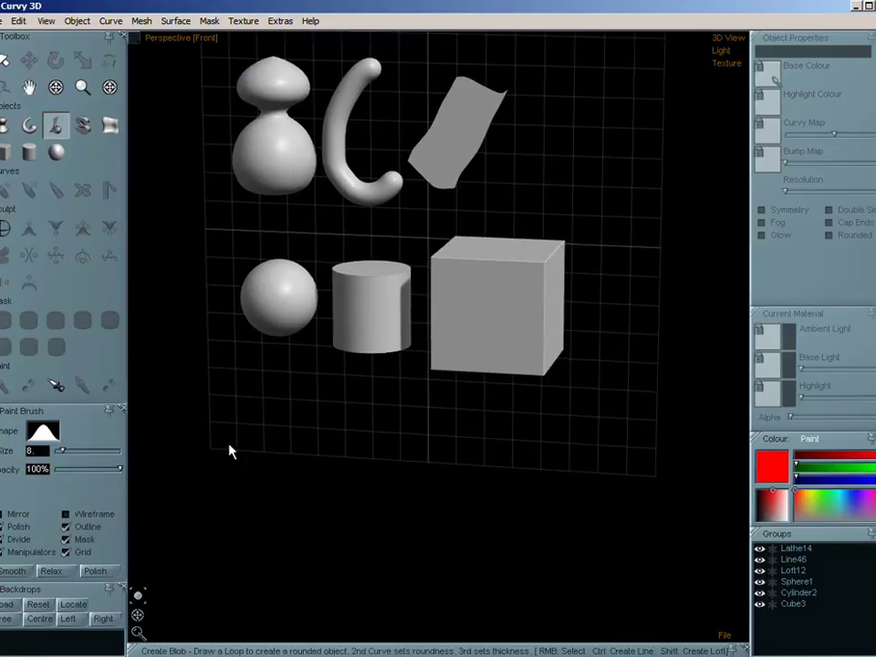
pyautogui.moveTo(261, 387)
pyautogui.mouseDown()
pyautogui.moveTo(182, 430)
pyautogui.moveTo(207, 489)
pyautogui.moveTo(283, 477)
pyautogui.moveTo(332, 491)
pyautogui.moveTo(314, 430)
pyautogui.moveTo(297, 404)
pyautogui.moveTo(263, 388)
pyautogui.mouseUp()
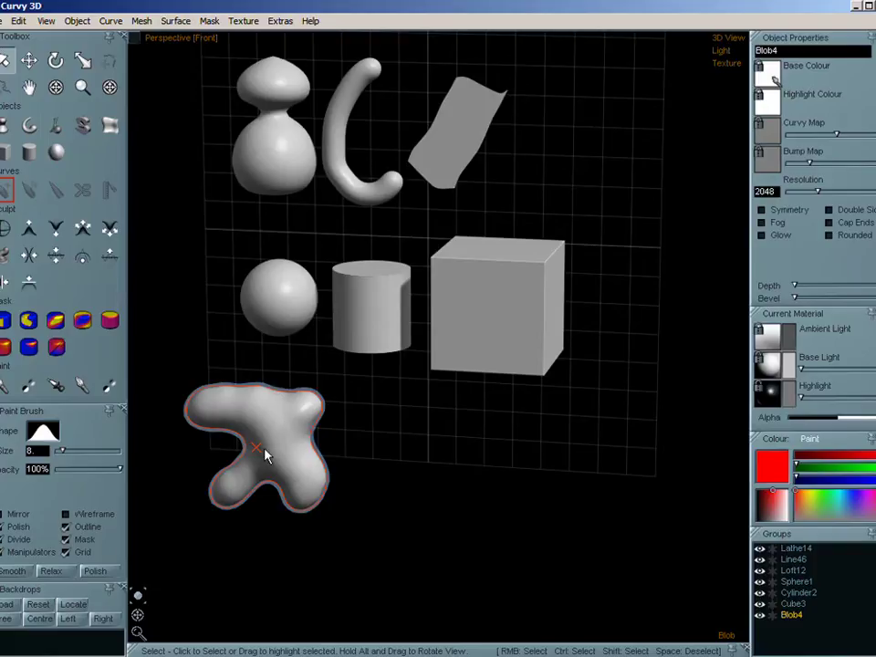
# Step: Create a flat slab beside the blob from a closed loop with a notch on one side, and deselect it
pyautogui.click(83, 128)
pyautogui.moveTo(404, 410)
pyautogui.mouseDown()
pyautogui.moveTo(381, 440)
pyautogui.moveTo(381, 511)
pyautogui.mouseUp()
pyautogui.moveTo(438, 490)
pyautogui.mouseDown()
pyautogui.moveTo(445, 453)
pyautogui.moveTo(473, 421)
pyautogui.moveTo(463, 404)
pyautogui.mouseUp()
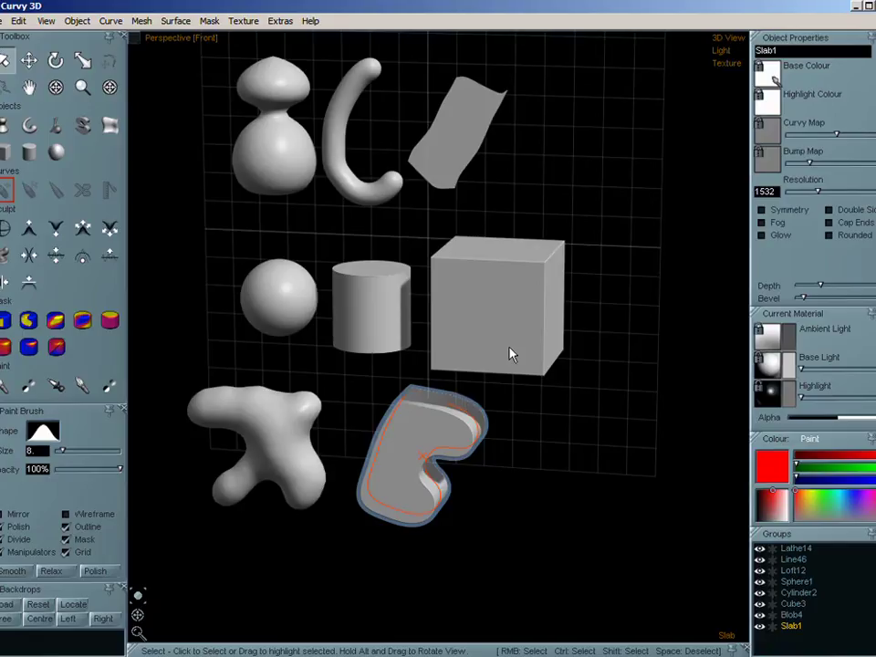
pyautogui.press('space')
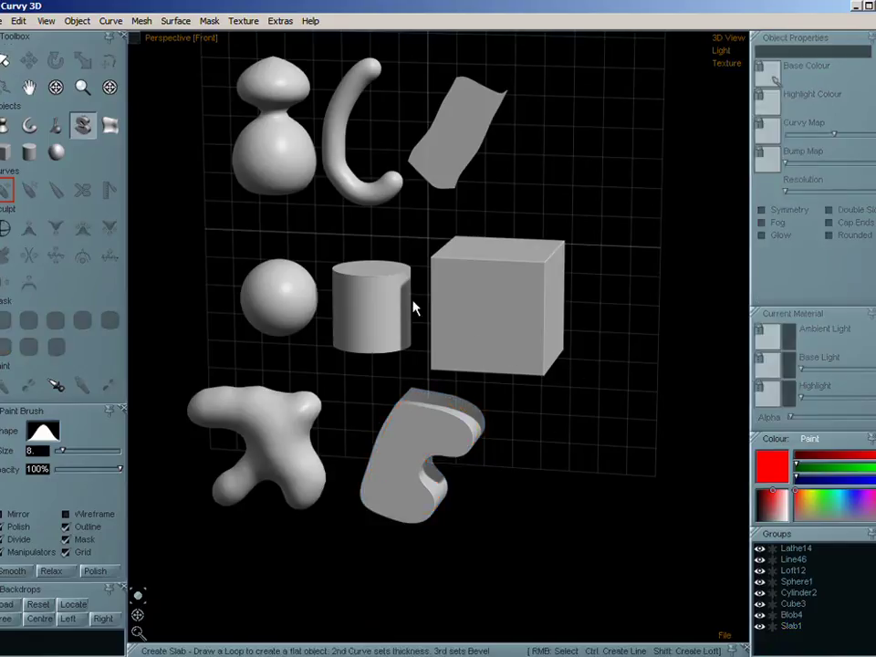
# Step: Increase the bevel slightly on the cylinder and the cube to soften their edges
pyautogui.rightClick(388, 301)
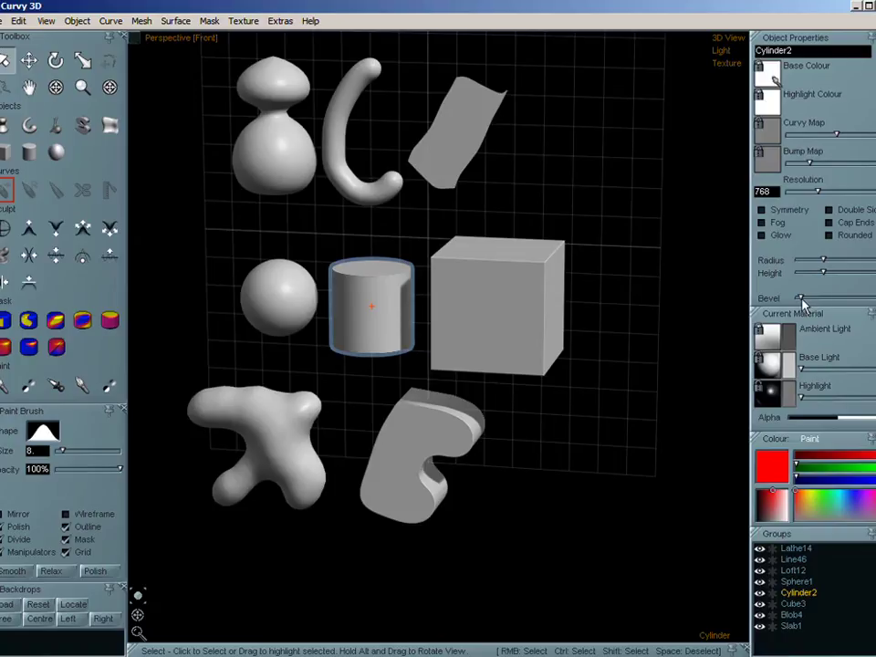
pyautogui.moveTo(799, 304); pyautogui.dragTo(807, 305)
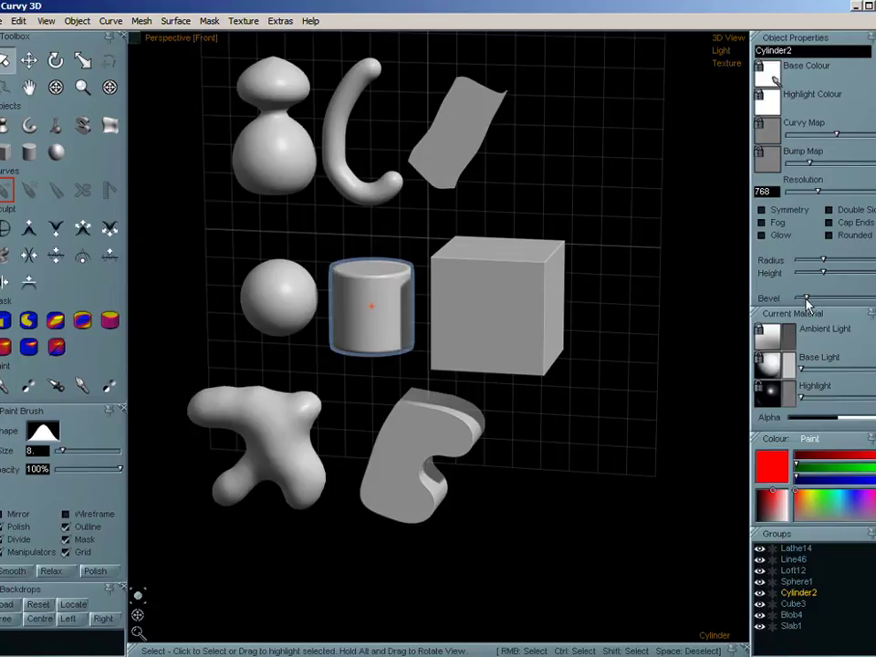
pyautogui.rightClick(523, 307)
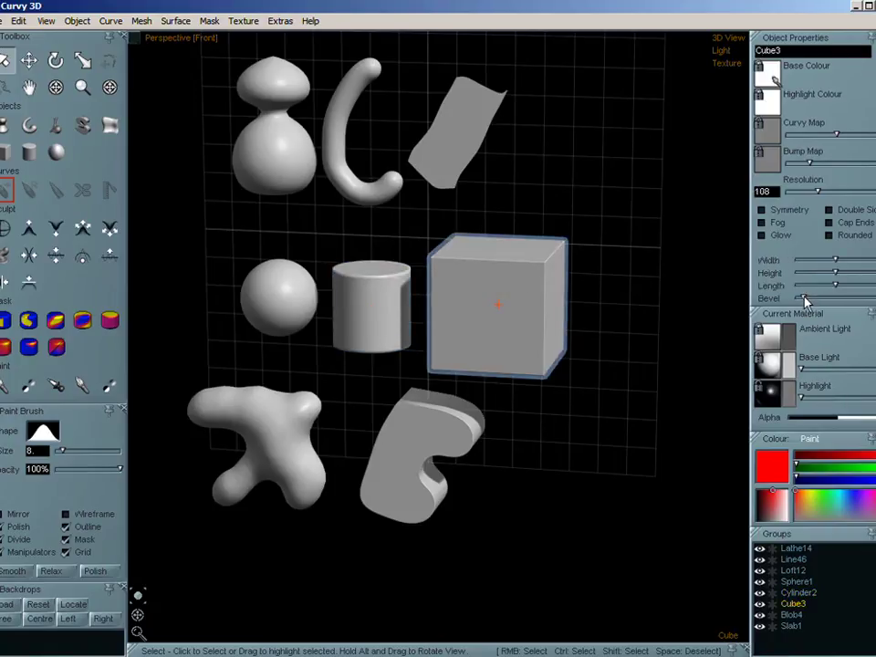
# Step: Round the slab's edges with a slightly larger bevel and increase its depth into a long extruded block
pyautogui.rightClick(383, 454)
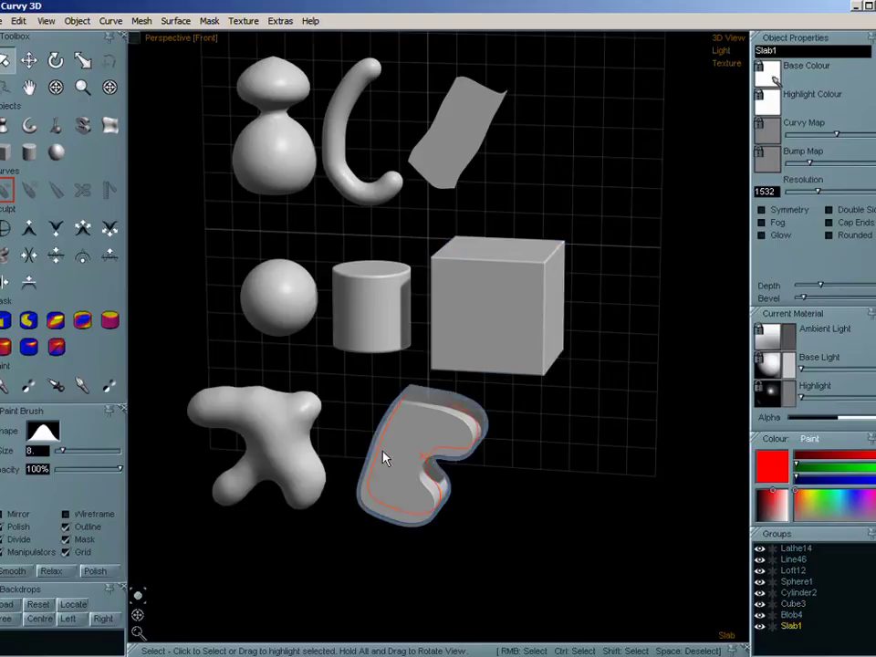
pyautogui.moveTo(808, 296); pyautogui.dragTo(832, 282)
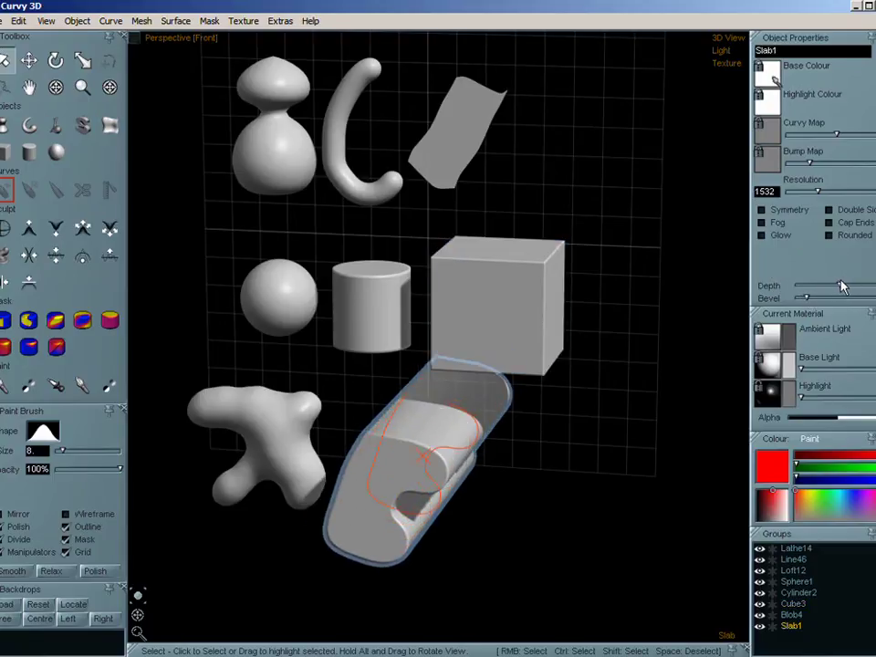
# Step: Reduce the cube's height to make a thin flat plate, and deselect it
pyautogui.rightClick(538, 278)
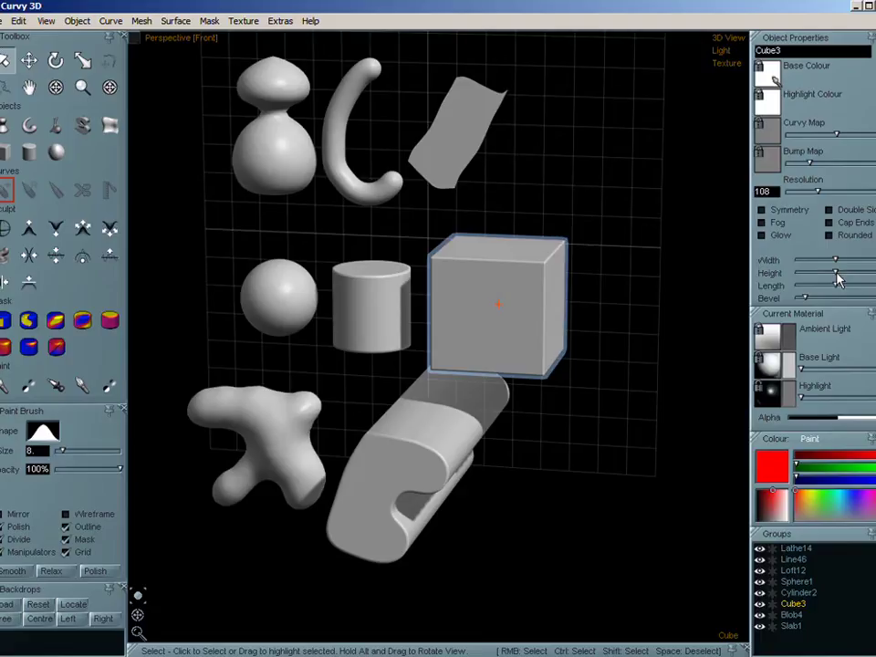
pyautogui.moveTo(834, 272); pyautogui.dragTo(814, 277)
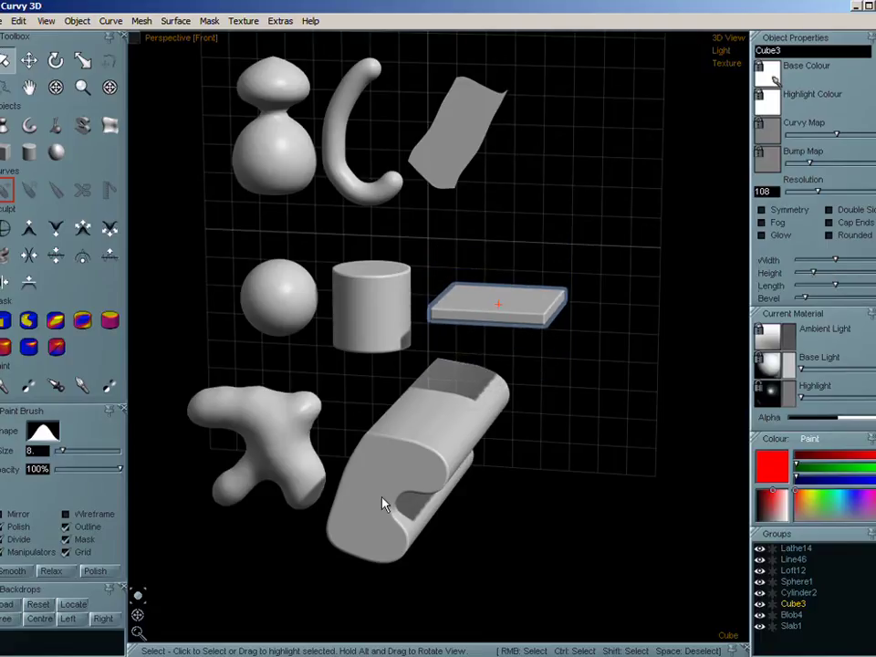
pyautogui.moveTo(134, 617); pyautogui.dragTo(130, 623)
pyautogui.click(623, 435)
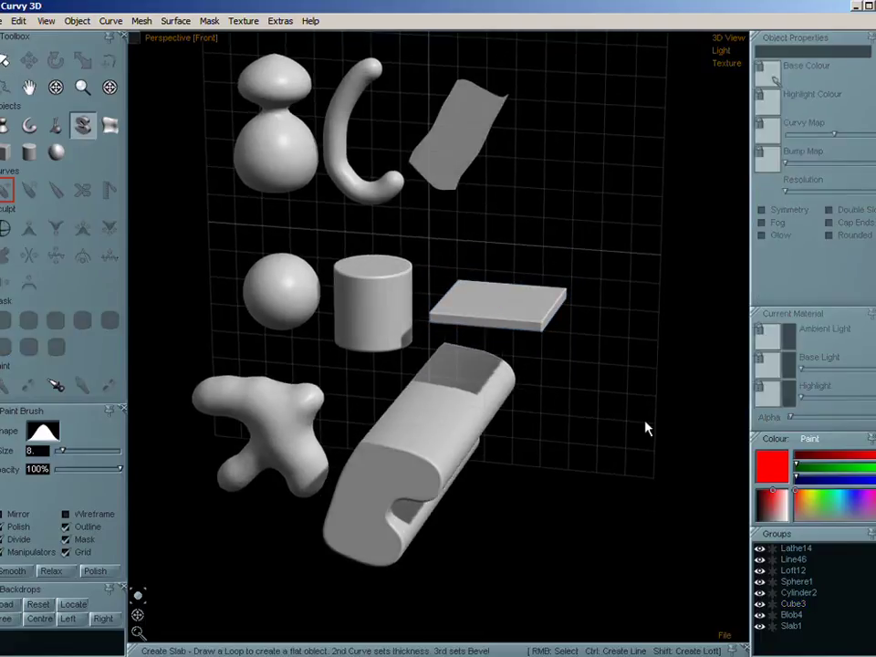
# Step: Start a new empty scene, clearing all the example objects
pyautogui.click(4, 20)
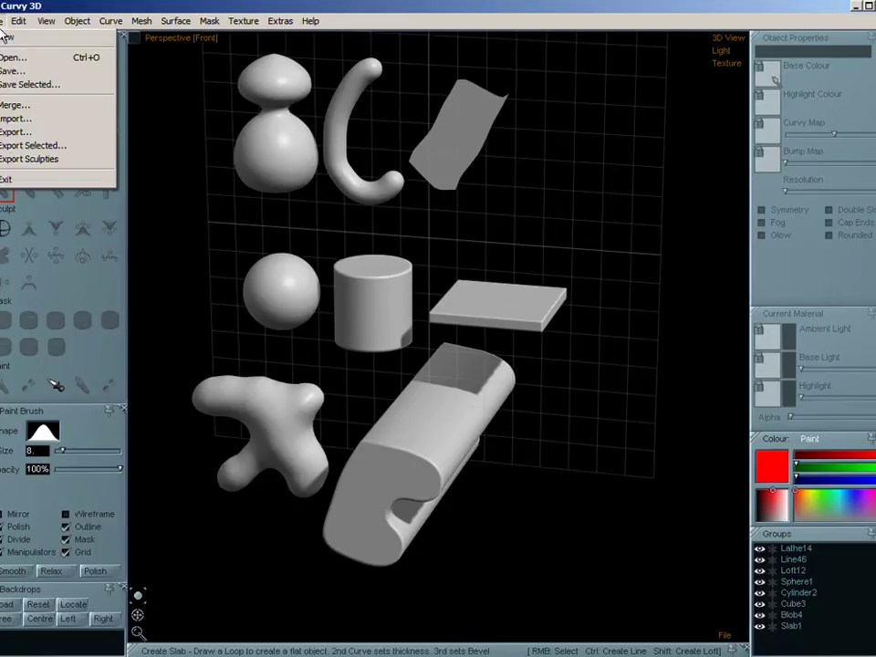
pyautogui.click(6, 36)
pyautogui.click(469, 367)
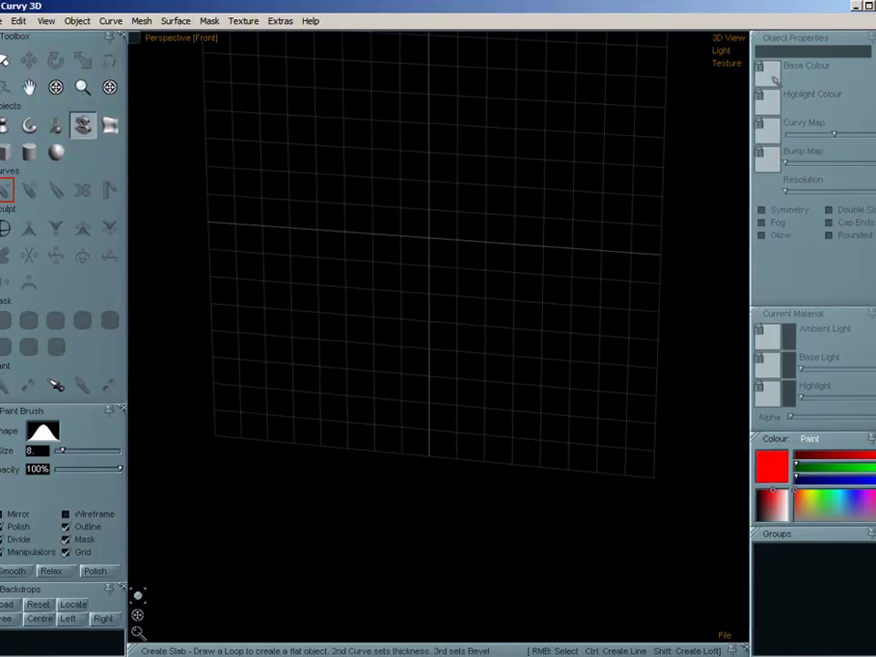
# Step: Create one large sphere in the centre of the grid and show its wireframe
pyautogui.click(56, 151)
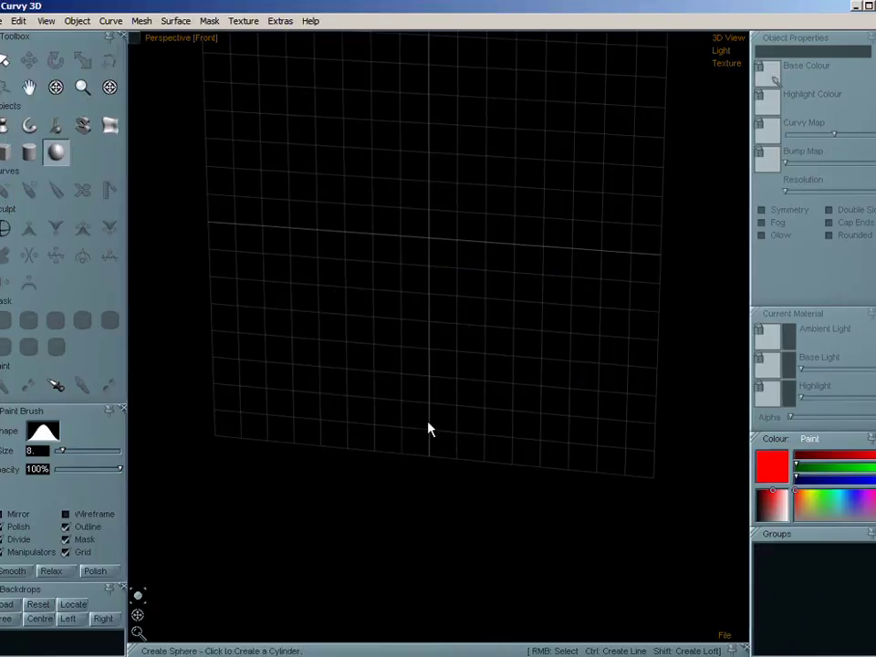
pyautogui.moveTo(352, 441); pyautogui.dragTo(516, 224)
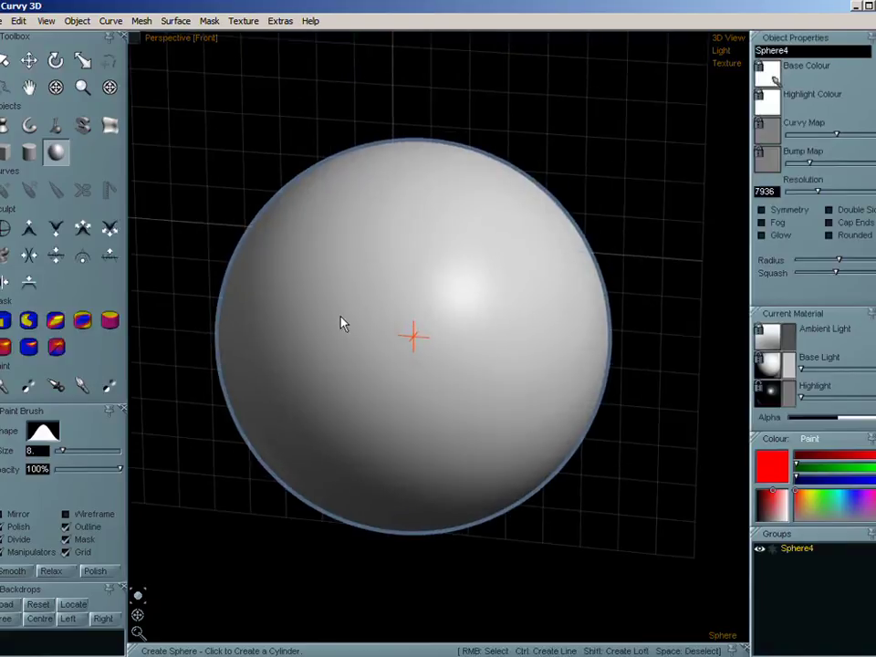
pyautogui.click(66, 513)
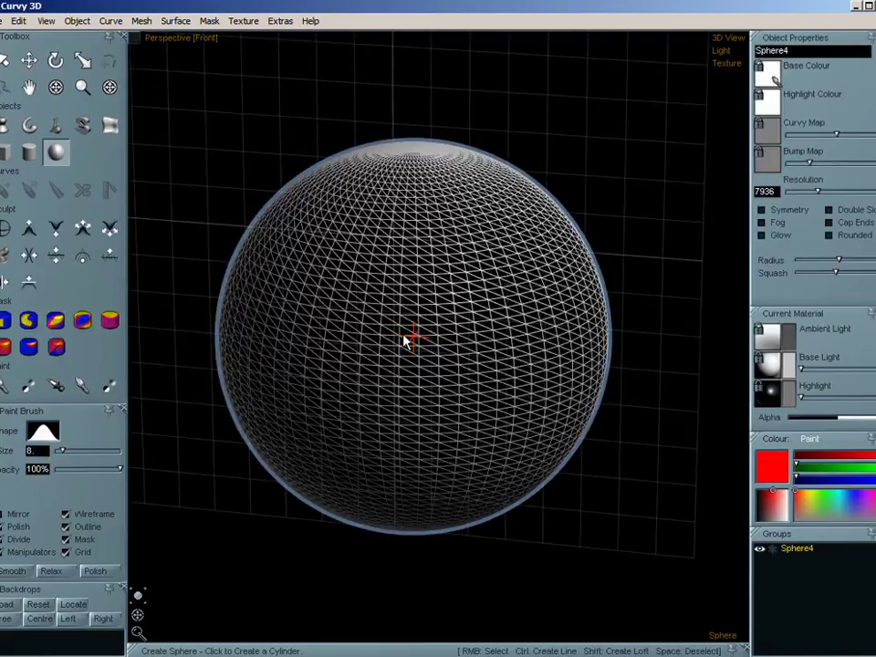
# Step: Sculpt a rounded bump near the sphere's centre and two ring-shaped ridges beside and below it with Add
pyautogui.click(29, 228)
pyautogui.moveTo(467, 313)
pyautogui.mouseDown()
pyautogui.moveTo(483, 319)
pyautogui.moveTo(438, 328)
pyautogui.moveTo(451, 297)
pyautogui.moveTo(485, 325)
pyautogui.moveTo(491, 307)
pyautogui.moveTo(477, 310)
pyautogui.mouseUp()
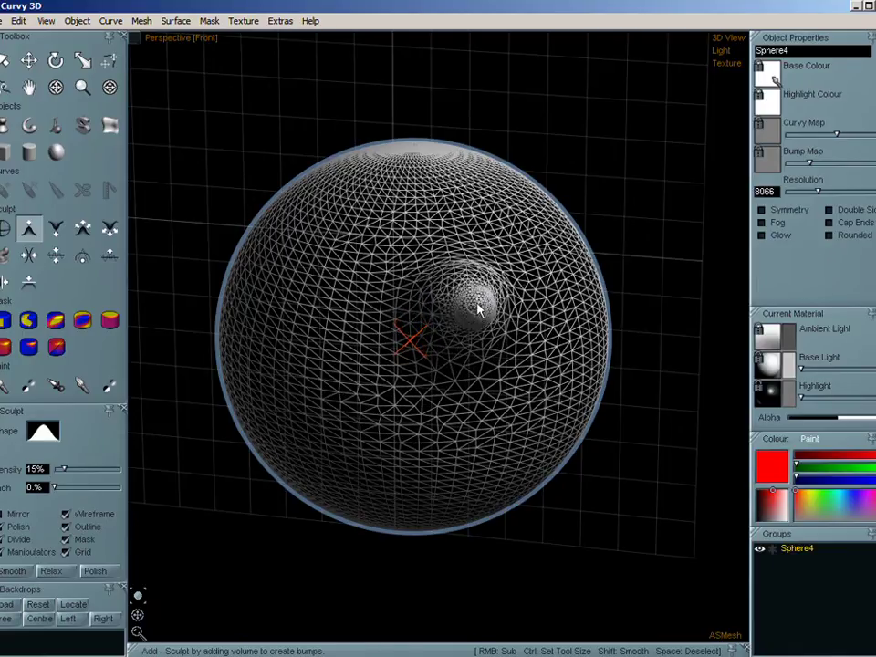
pyautogui.moveTo(333, 294)
pyautogui.mouseDown()
pyautogui.moveTo(317, 307)
pyautogui.moveTo(352, 332)
pyautogui.moveTo(339, 321)
pyautogui.mouseUp()
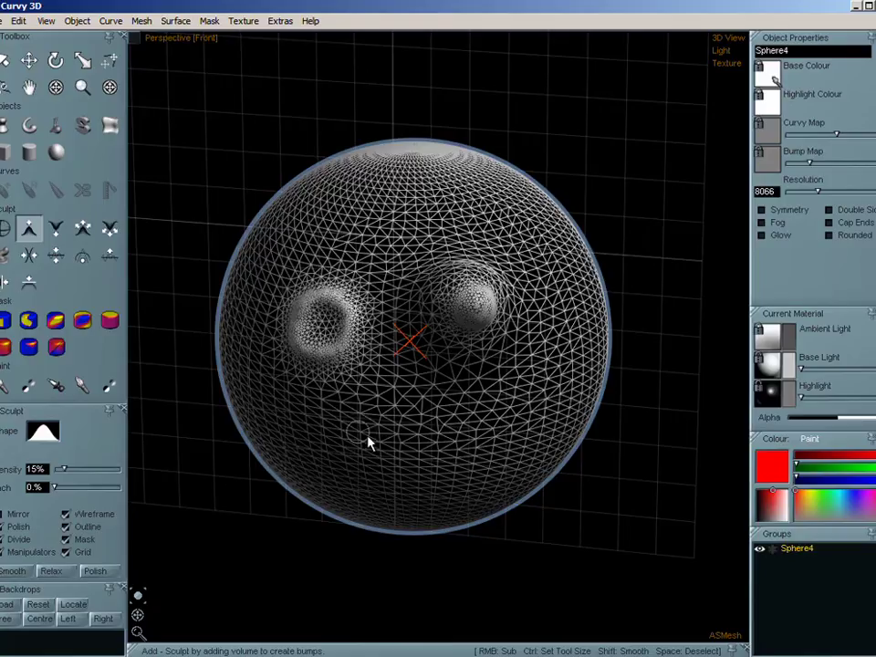
pyautogui.moveTo(369, 442)
pyautogui.mouseDown()
pyautogui.moveTo(354, 454)
pyautogui.moveTo(376, 445)
pyautogui.moveTo(358, 454)
pyautogui.mouseUp()
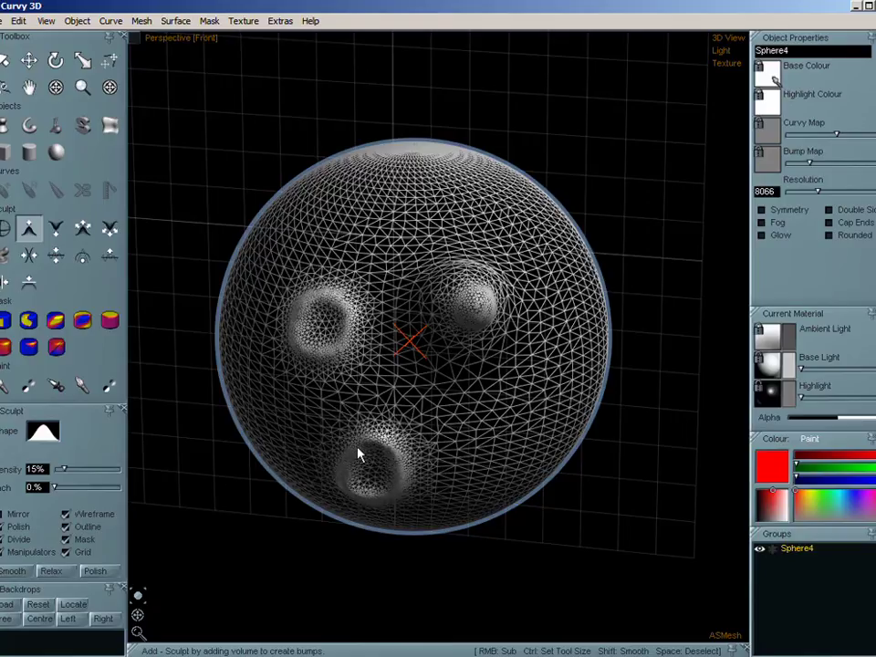
# Step: Hide the wireframe and add curved ridges on the sphere's lower right, top and right side
pyautogui.moveTo(443, 471)
pyautogui.mouseDown()
pyautogui.moveTo(527, 379)
pyautogui.moveTo(444, 454)
pyautogui.moveTo(518, 405)
pyautogui.moveTo(527, 354)
pyautogui.mouseUp()
pyautogui.moveTo(401, 234); pyautogui.dragTo(479, 211)
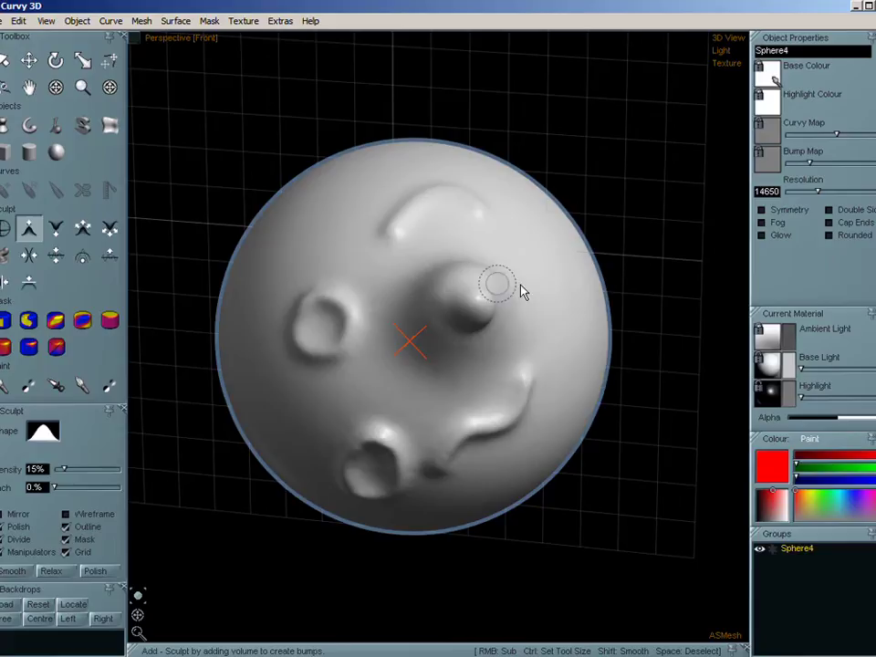
pyautogui.moveTo(552, 290); pyautogui.dragTo(533, 256)
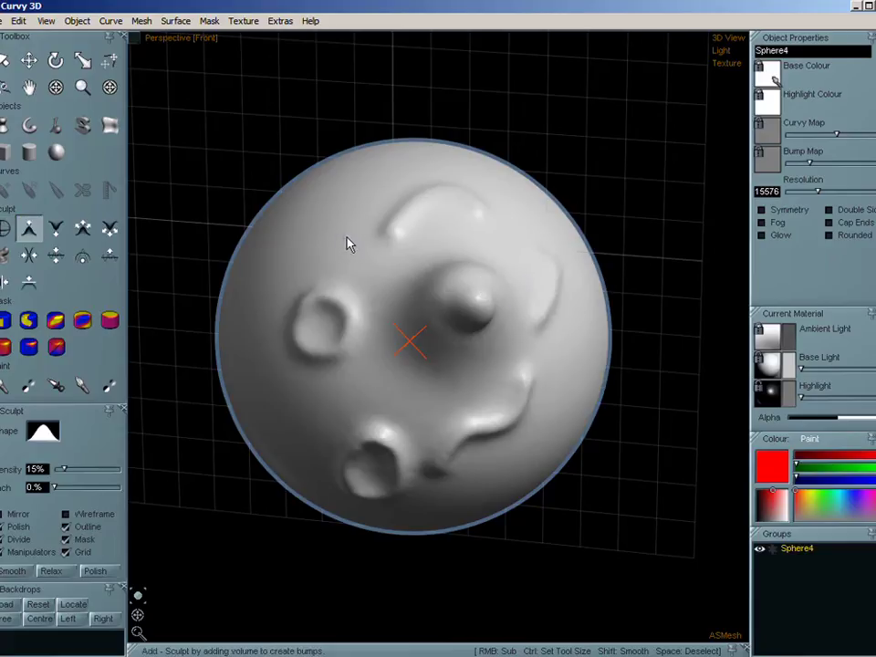
# Step: Enlarge the Sub brush and carve two curved grooves along the sphere's upper left and lower left sides
pyautogui.click(61, 233)
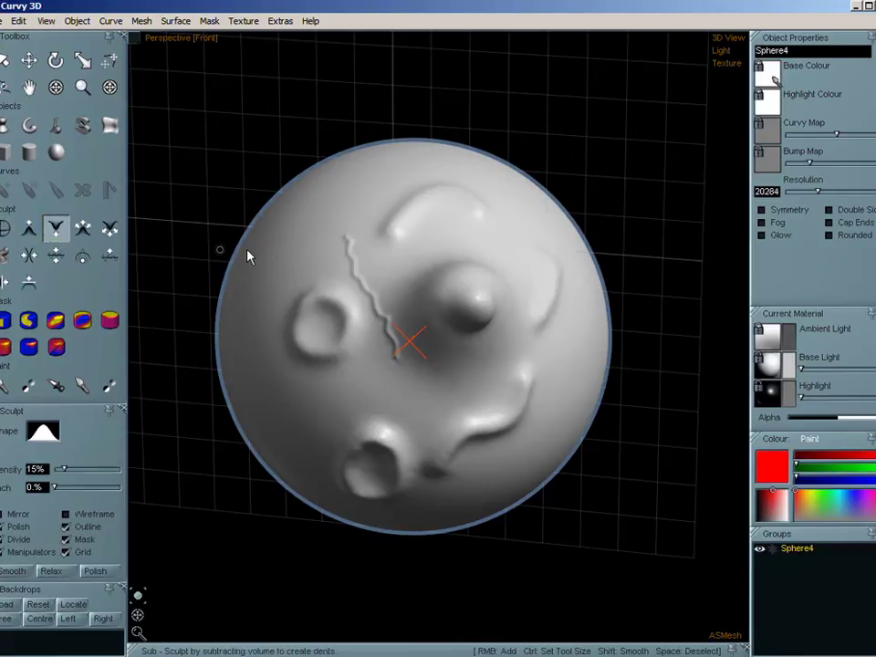
pyautogui.keyDown('ctrl'); pyautogui.moveTo(259, 251); pyautogui.dragTo(295, 255); pyautogui.keyUp('ctrl')
pyautogui.moveTo(317, 212); pyautogui.dragTo(288, 302)
pyautogui.moveTo(255, 342); pyautogui.dragTo(287, 425)
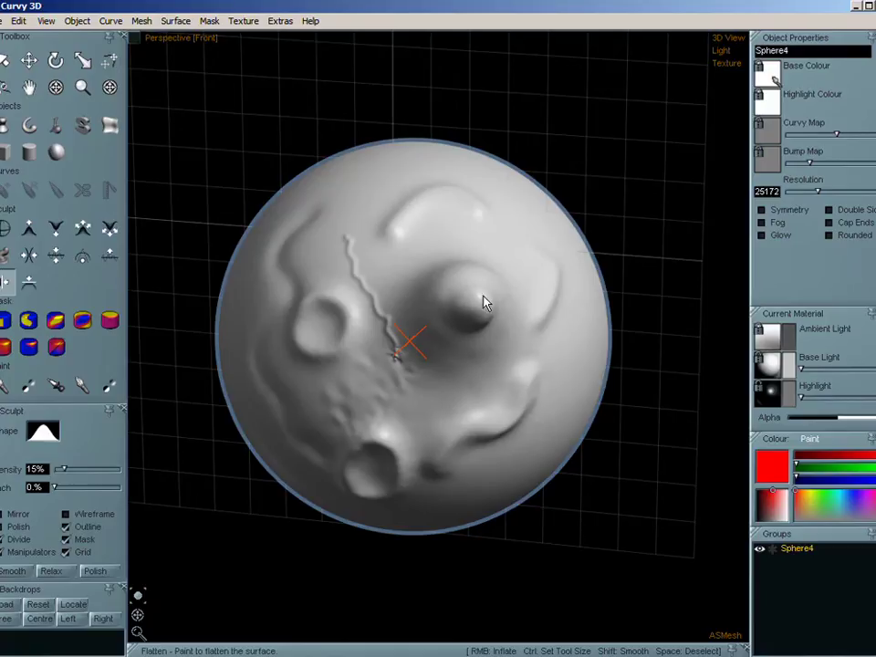
# Step: Level the tip of the sphere's central bump into a flat disc with Flatten to View
pyautogui.click(28, 282)
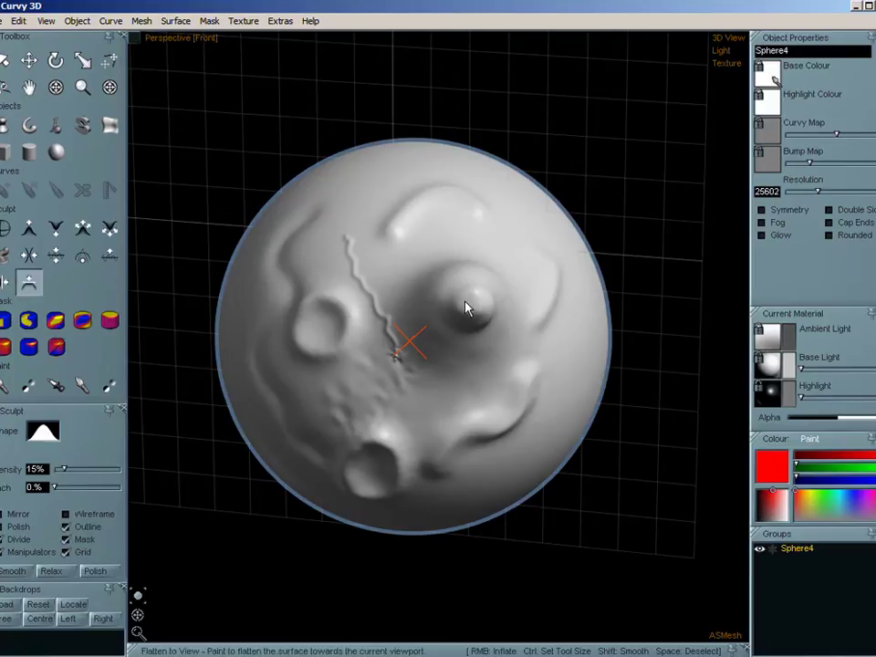
pyautogui.moveTo(486, 316); pyautogui.dragTo(468, 323)
pyautogui.moveTo(523, 216); pyautogui.dragTo(532, 205)
# Step: Mask a rectangular patch on the sphere's upper left, and replace it with an S-shaped loop mask above the central bump
pyautogui.click(5, 323)
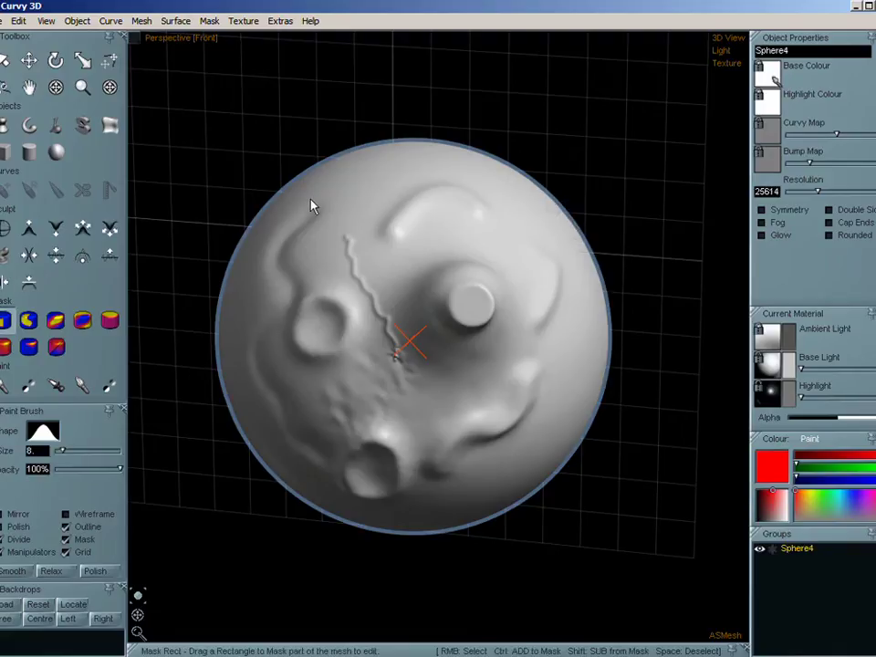
pyautogui.moveTo(315, 191); pyautogui.dragTo(387, 248)
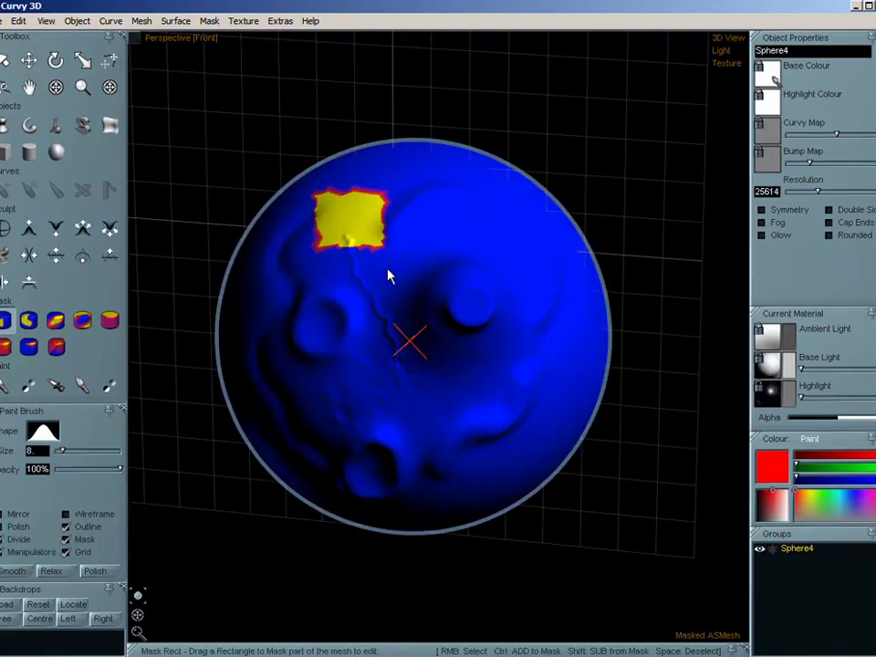
pyautogui.click(31, 319)
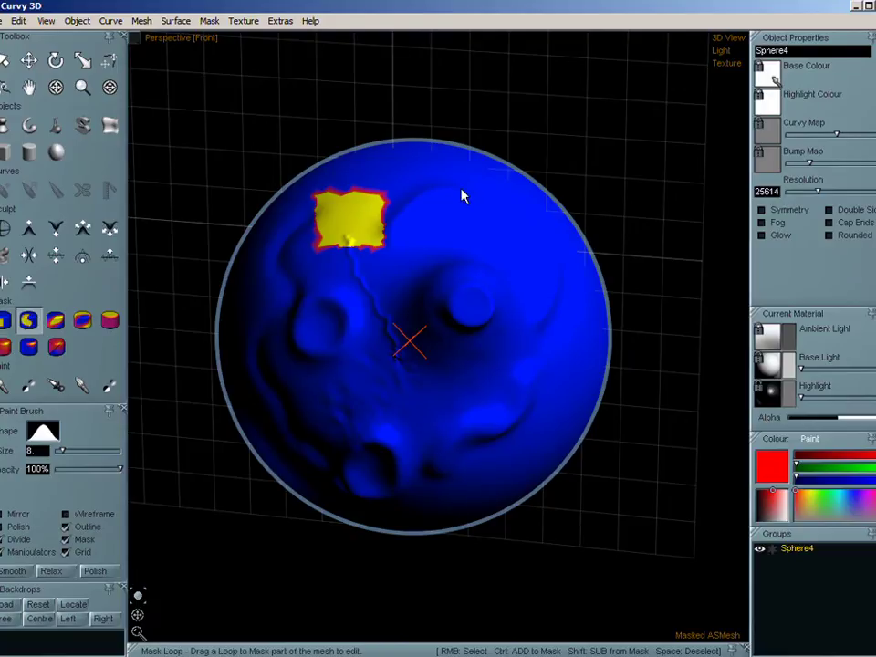
pyautogui.moveTo(466, 173)
pyautogui.mouseDown()
pyautogui.moveTo(438, 215)
pyautogui.moveTo(459, 283)
pyautogui.moveTo(489, 213)
pyautogui.moveTo(469, 176)
pyautogui.mouseUp()
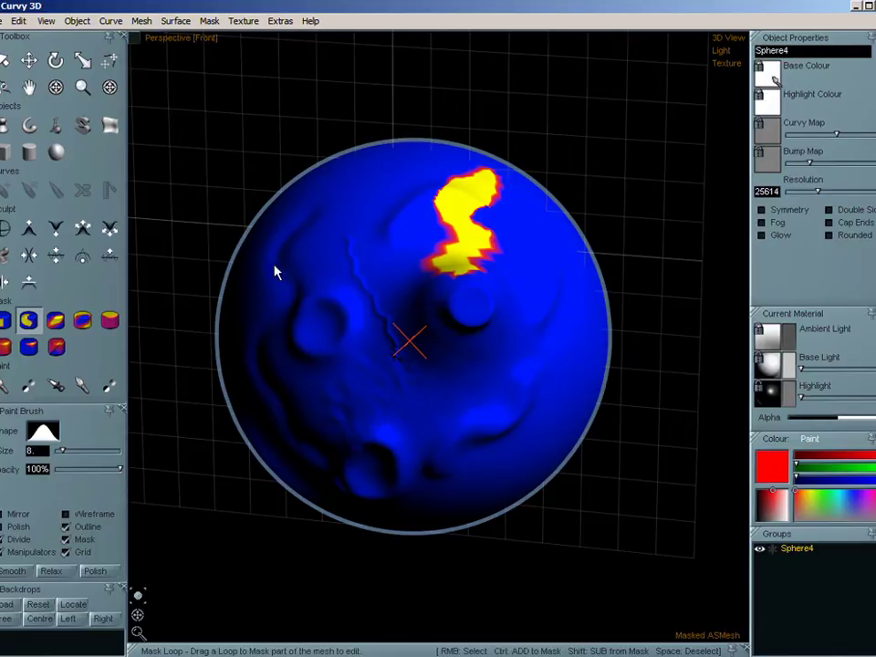
# Step: Soften the loop mask and pull the masked area upwards with Move into a tall horn rising past the sphere's top
pyautogui.click(29, 60)
pyautogui.click(173, 20)
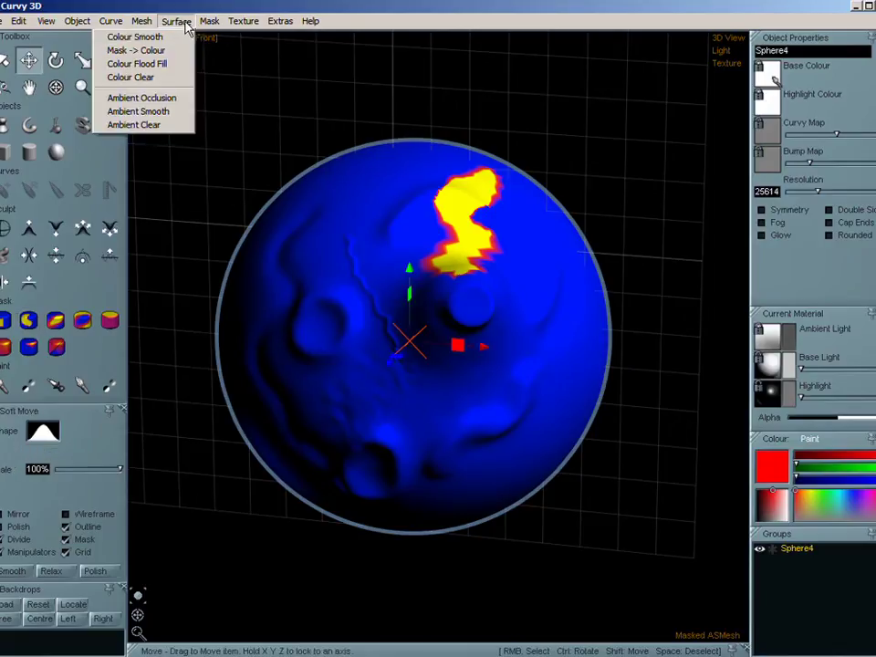
pyautogui.moveTo(208, 28)
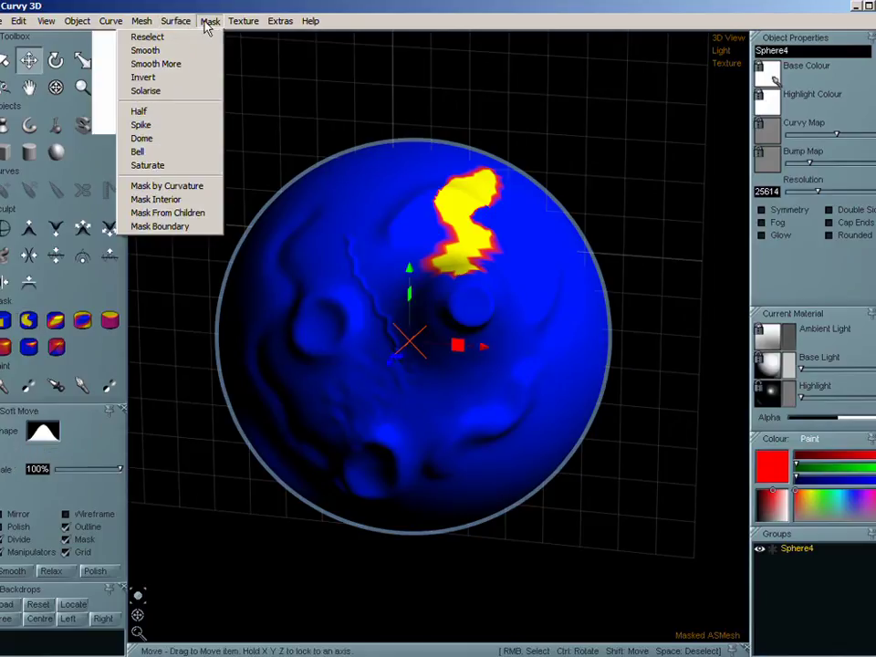
pyautogui.click(197, 73)
pyautogui.moveTo(475, 206); pyautogui.dragTo(511, 117)
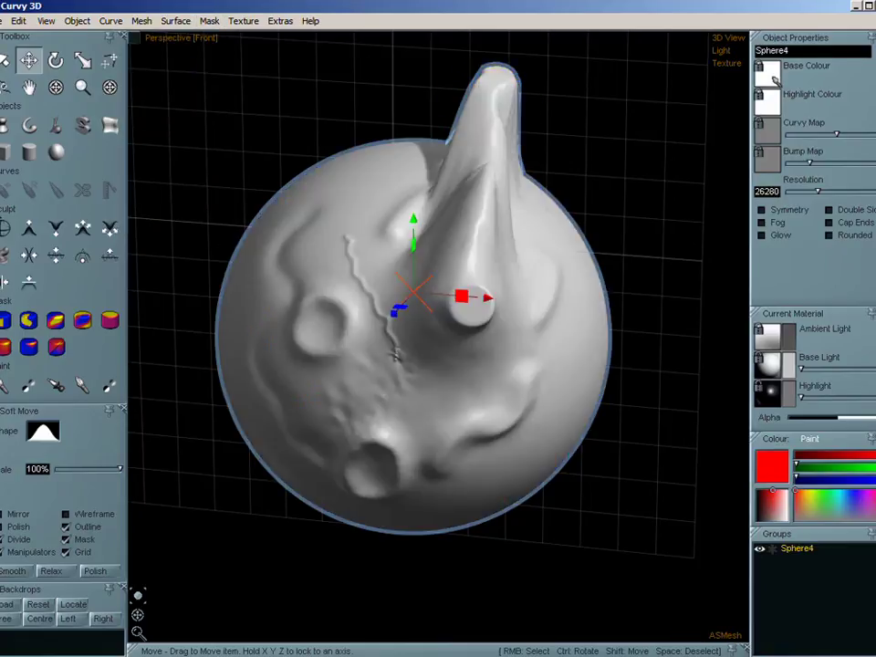
# Step: Paint a mask over the rough area below the left ring and erase its inner part with the Unmask Brush
pyautogui.click(55, 319)
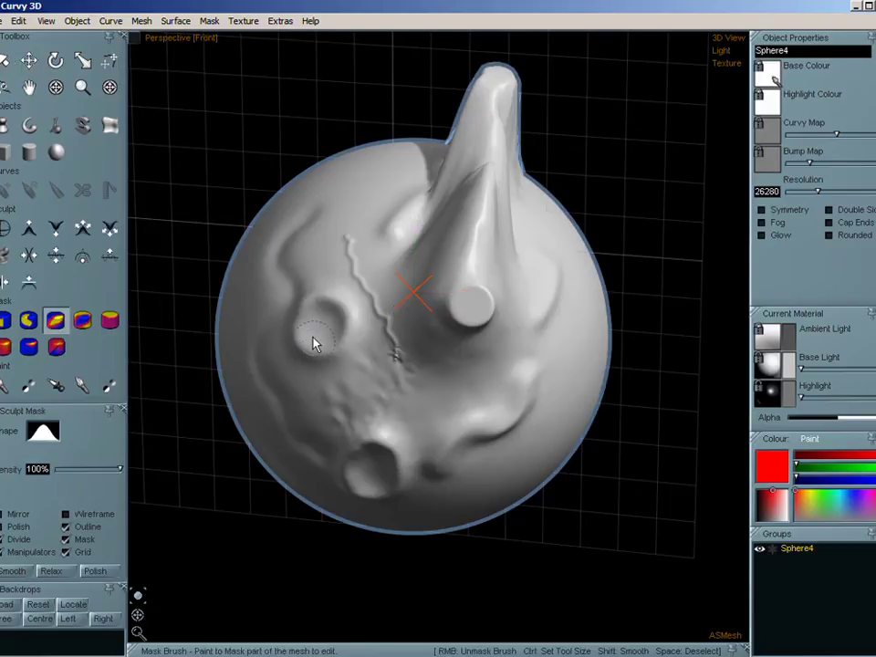
pyautogui.moveTo(313, 344)
pyautogui.mouseDown()
pyautogui.moveTo(344, 367)
pyautogui.moveTo(364, 412)
pyautogui.moveTo(198, 374)
pyautogui.mouseUp()
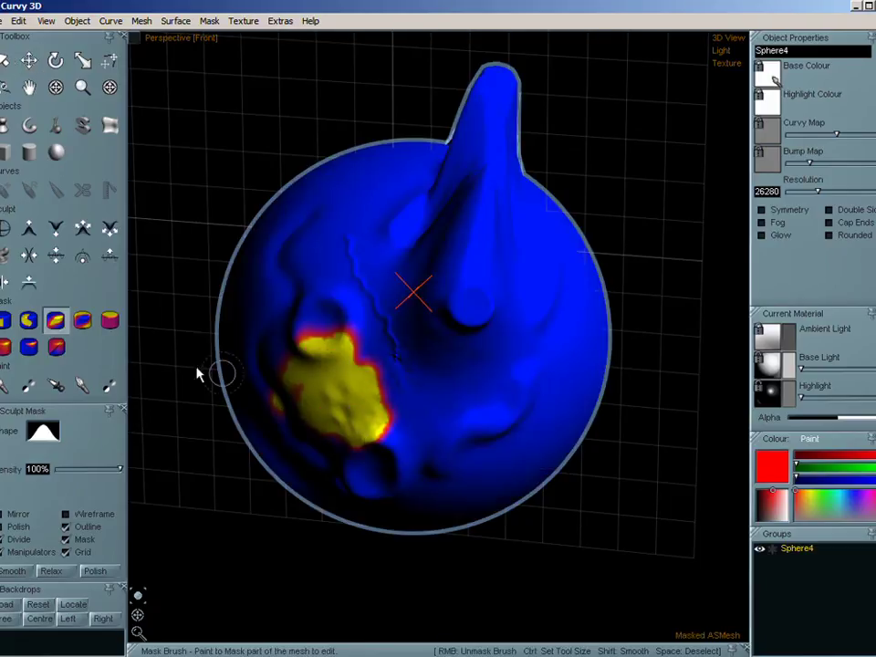
pyautogui.click(82, 319)
pyautogui.moveTo(387, 415)
pyautogui.mouseDown()
pyautogui.moveTo(390, 384)
pyautogui.moveTo(339, 357)
pyautogui.mouseUp()
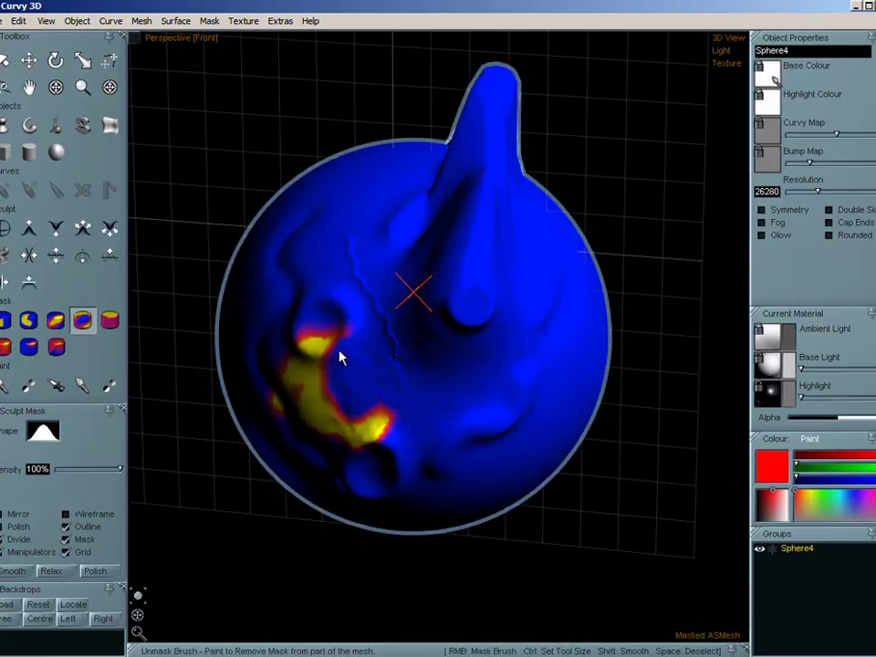
# Step: Mask the mesh by angle from several surface orientations, ending on the sphere's upper left, and shift the masked surface slightly with Move
pyautogui.click(110, 319)
pyautogui.click(577, 359)
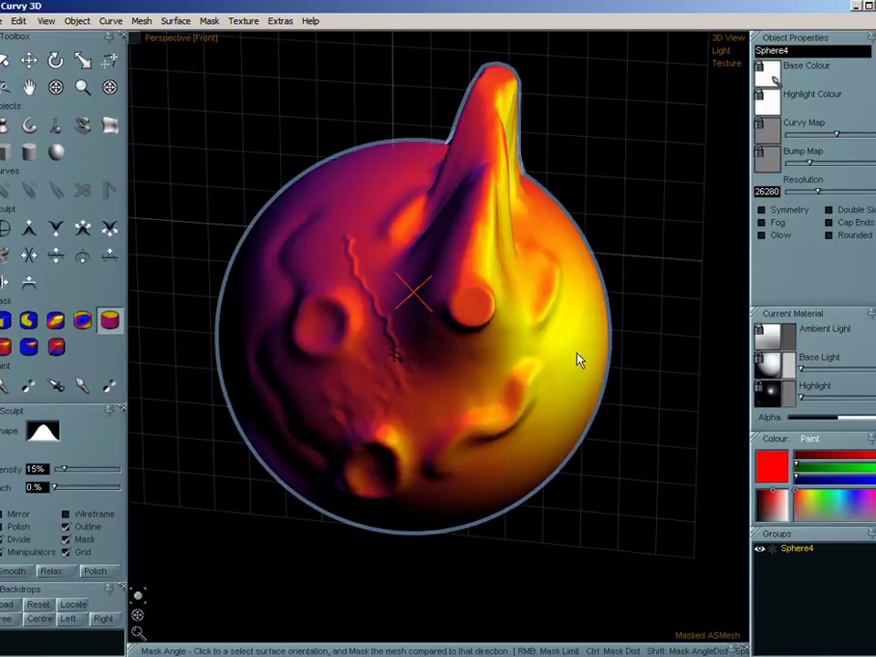
pyautogui.click(575, 252)
pyautogui.click(512, 163)
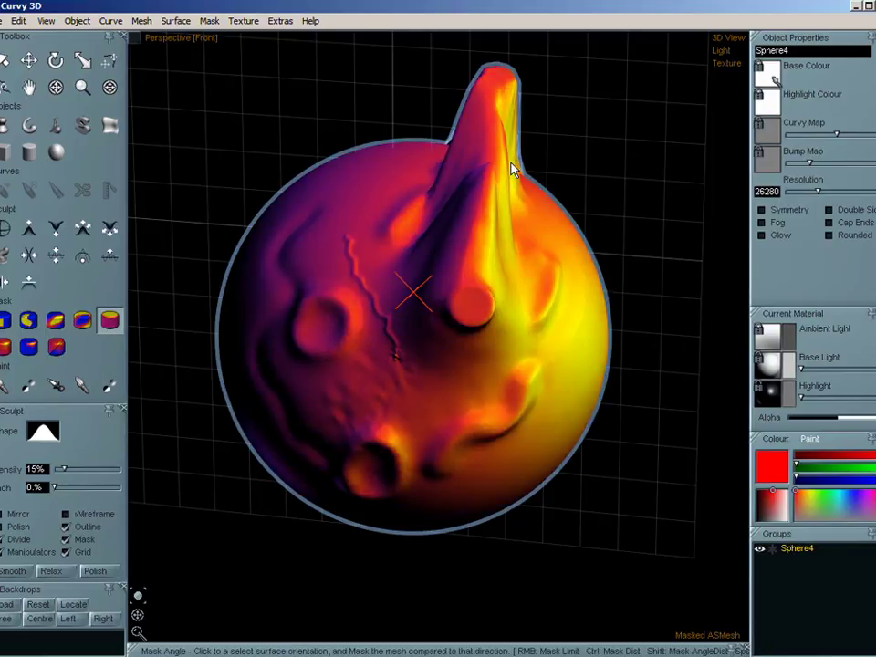
pyautogui.moveTo(511, 169); pyautogui.dragTo(465, 165)
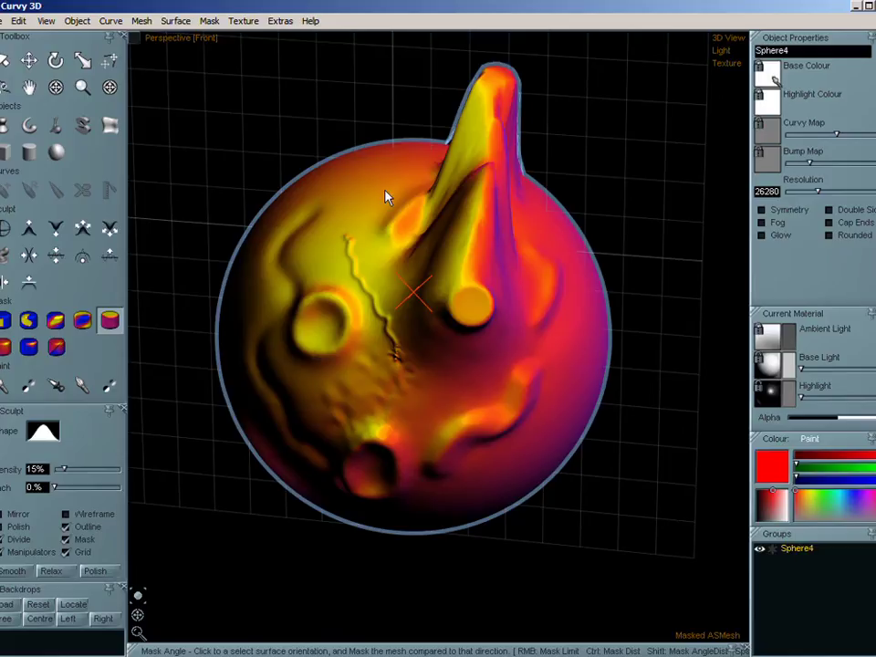
pyautogui.moveTo(386, 197); pyautogui.dragTo(353, 170)
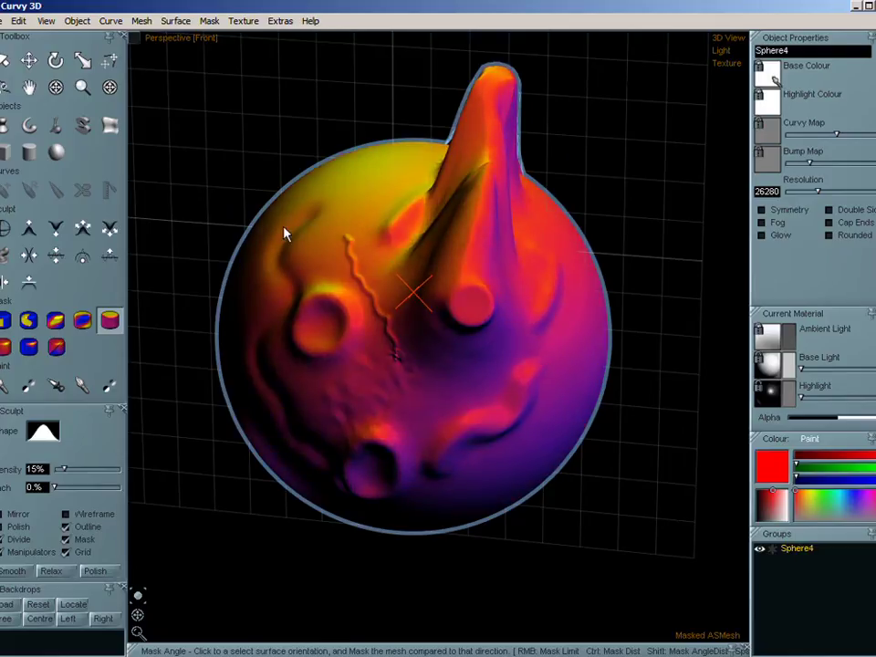
pyautogui.moveTo(283, 235)
pyautogui.mouseDown()
pyautogui.moveTo(243, 177)
pyautogui.moveTo(303, 236)
pyautogui.moveTo(278, 196)
pyautogui.moveTo(306, 238)
pyautogui.mouseUp()
pyautogui.click(28, 60)
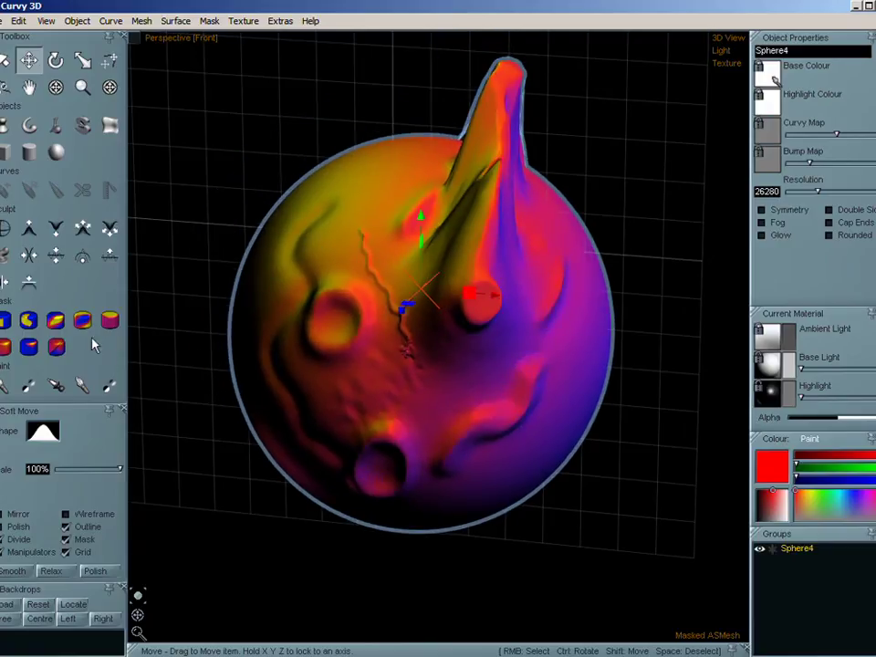
# Step: Mask the mesh by distance from the left ring's centre and limit the mask to the area just around the ring
pyautogui.click(6, 348)
pyautogui.click(461, 413)
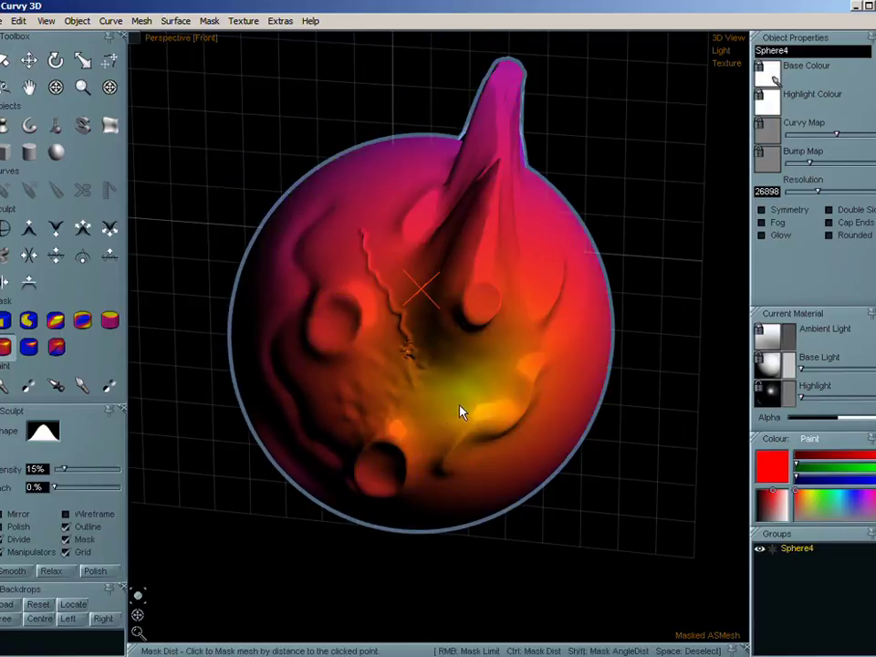
pyautogui.moveTo(378, 410); pyautogui.dragTo(344, 315)
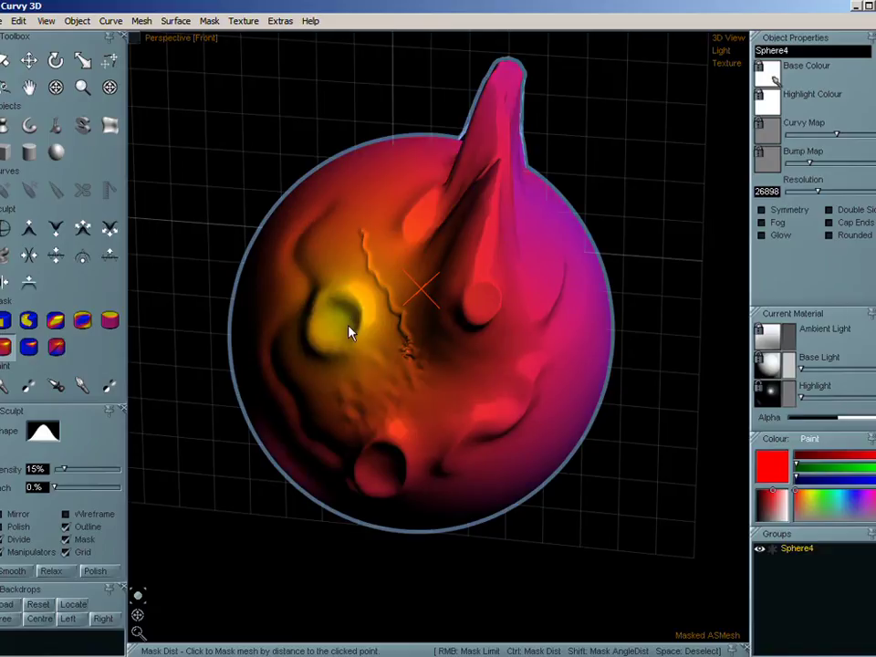
pyautogui.click(339, 328)
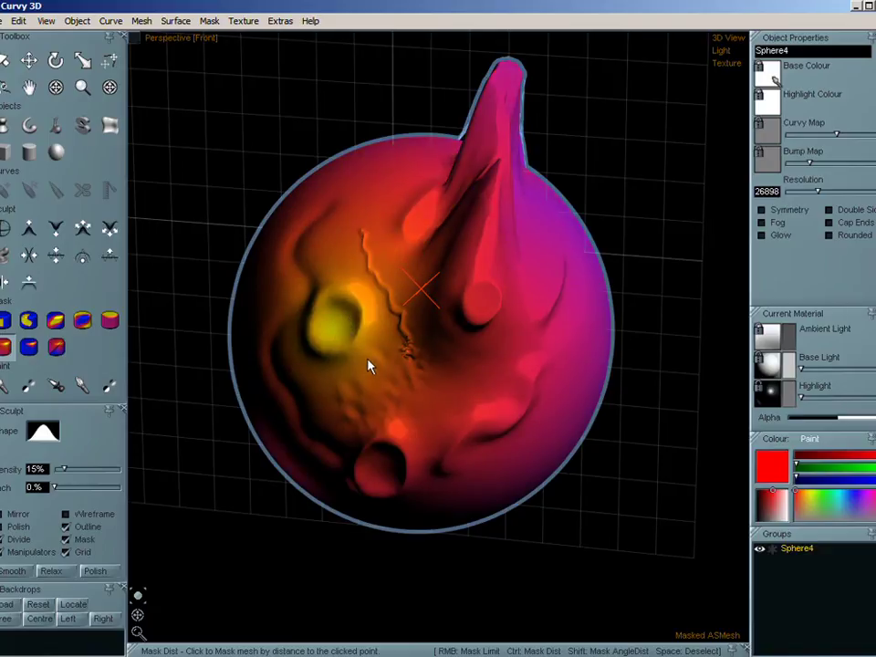
pyautogui.rightClick(367, 366)
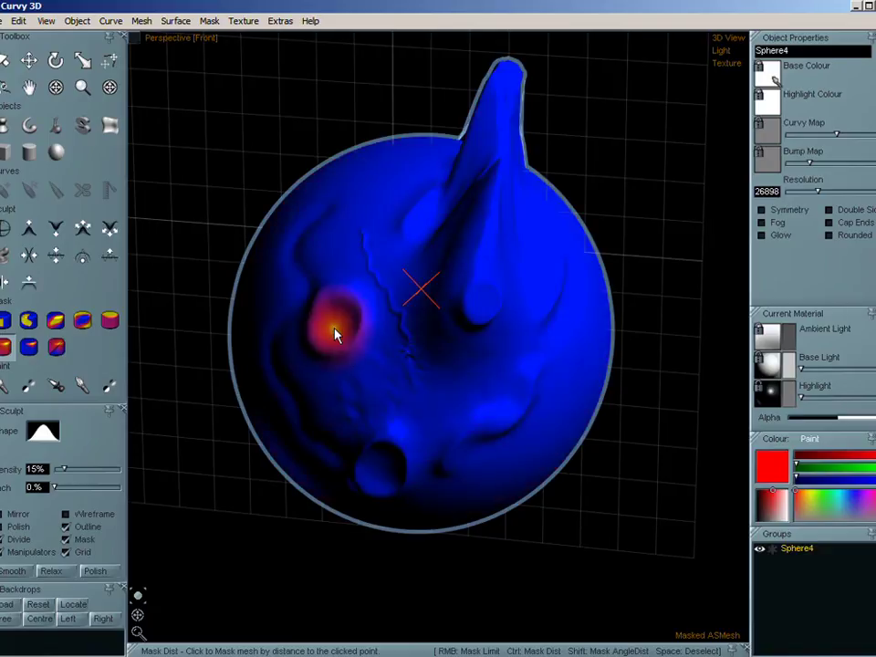
# Step: Repeat the distance mask from the left ring's centre with wider and narrower limits, ending with one just outside its rim
pyautogui.click(333, 328)
pyautogui.rightClick(369, 352)
pyautogui.click(332, 335)
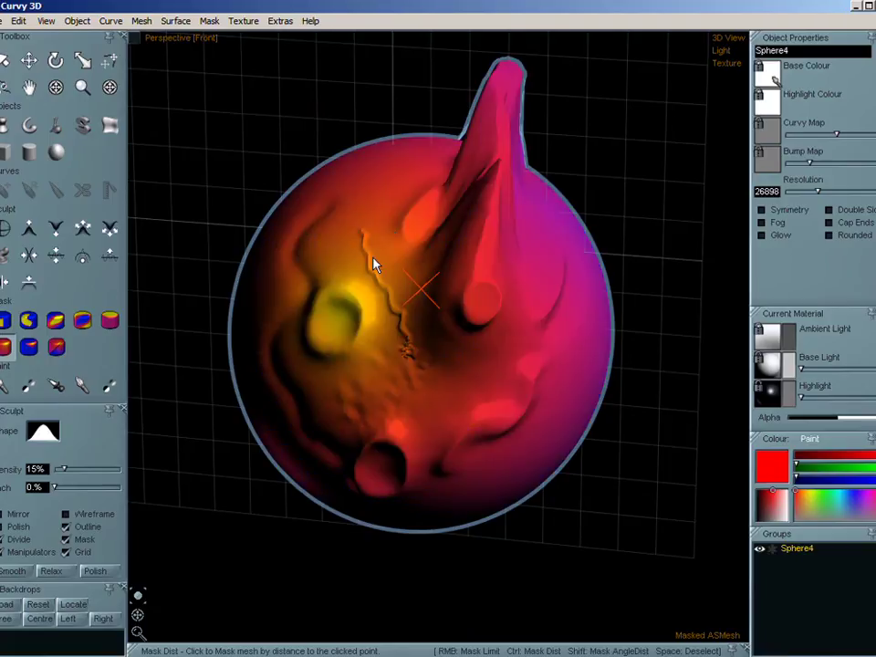
pyautogui.rightClick(395, 219)
pyautogui.click(343, 324)
pyautogui.rightClick(399, 190)
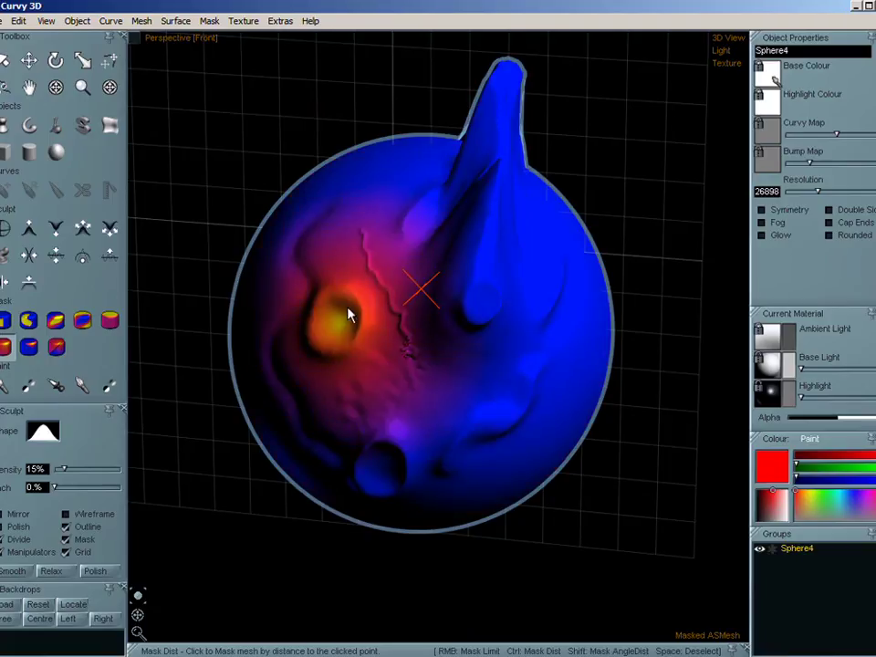
pyautogui.click(338, 327)
pyautogui.rightClick(407, 162)
pyautogui.click(342, 321)
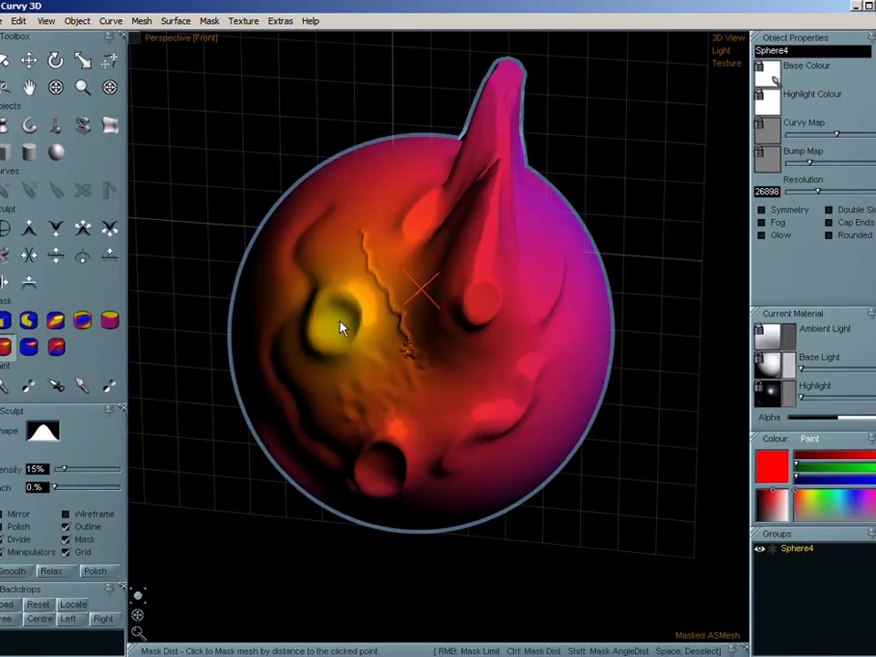
pyautogui.rightClick(480, 313)
pyautogui.click(337, 327)
pyautogui.rightClick(379, 345)
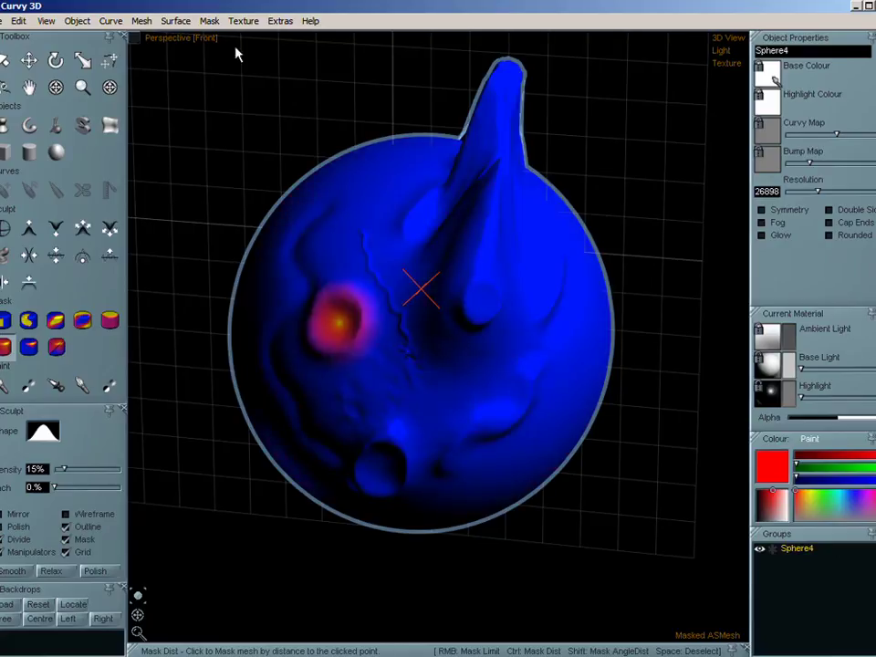
# Step: Saturate the mask around the left ring and soften its edge with Smooth More
pyautogui.click(208, 22)
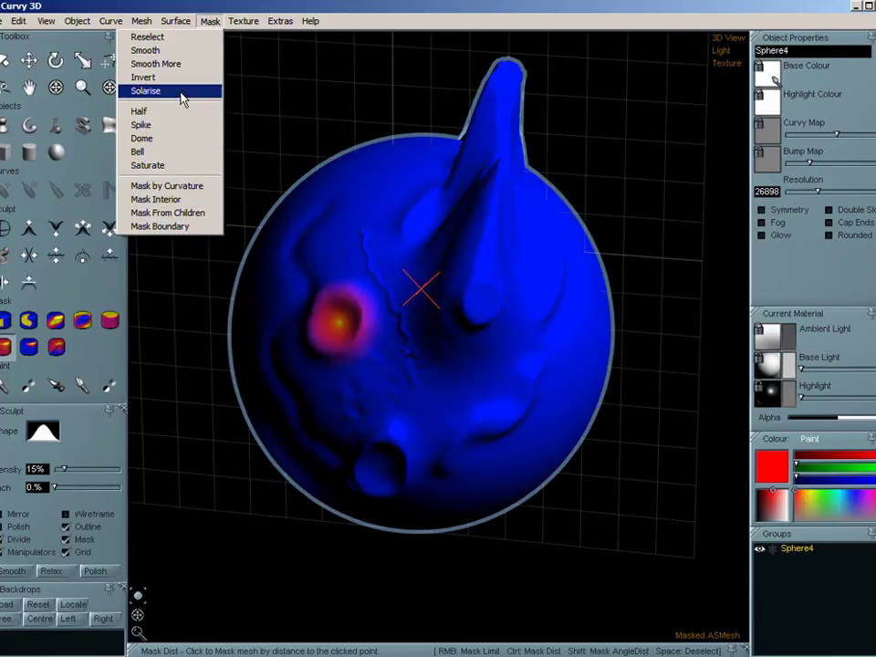
pyautogui.click(178, 165)
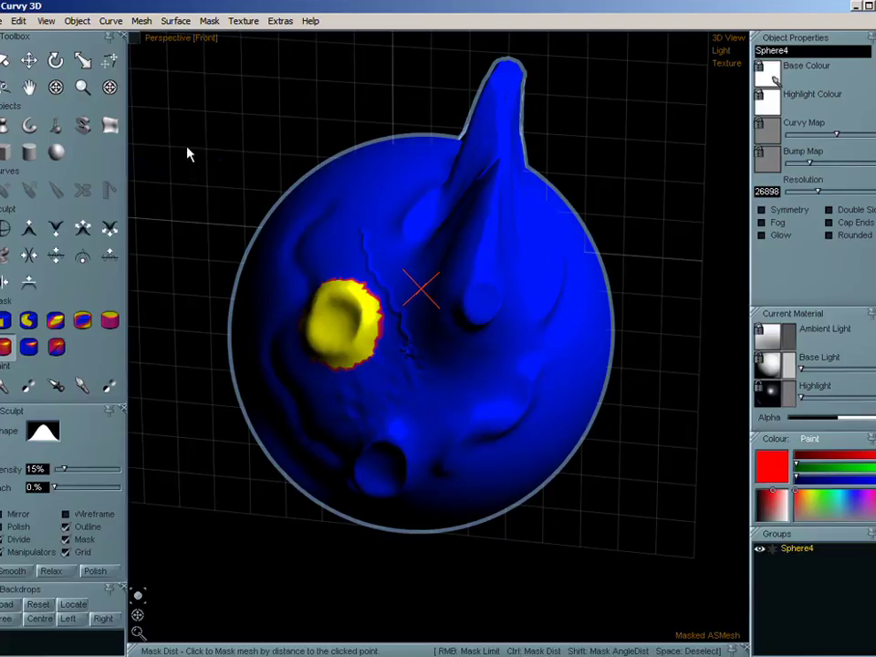
pyautogui.click(195, 24)
pyautogui.moveTo(208, 23)
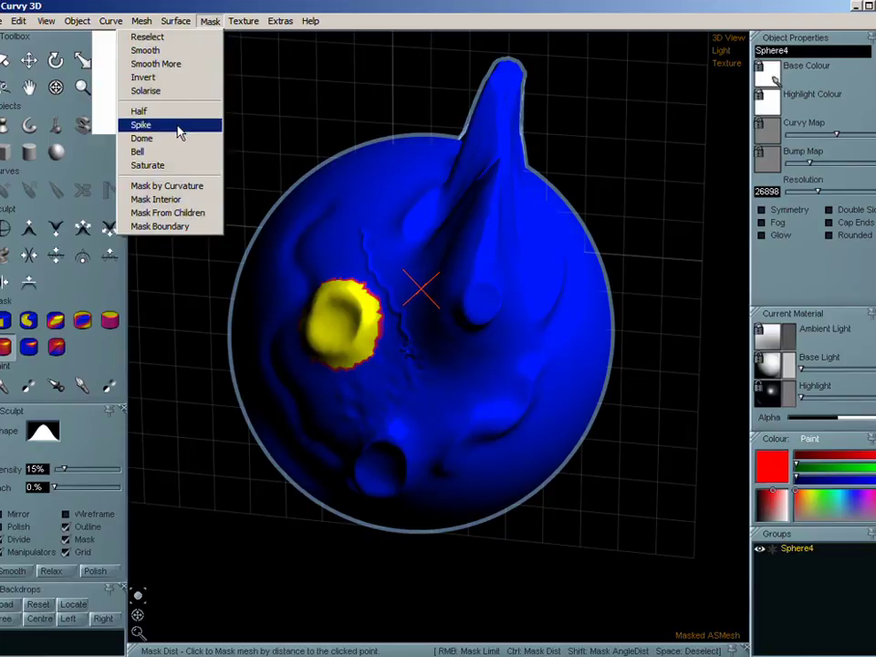
pyautogui.click(169, 64)
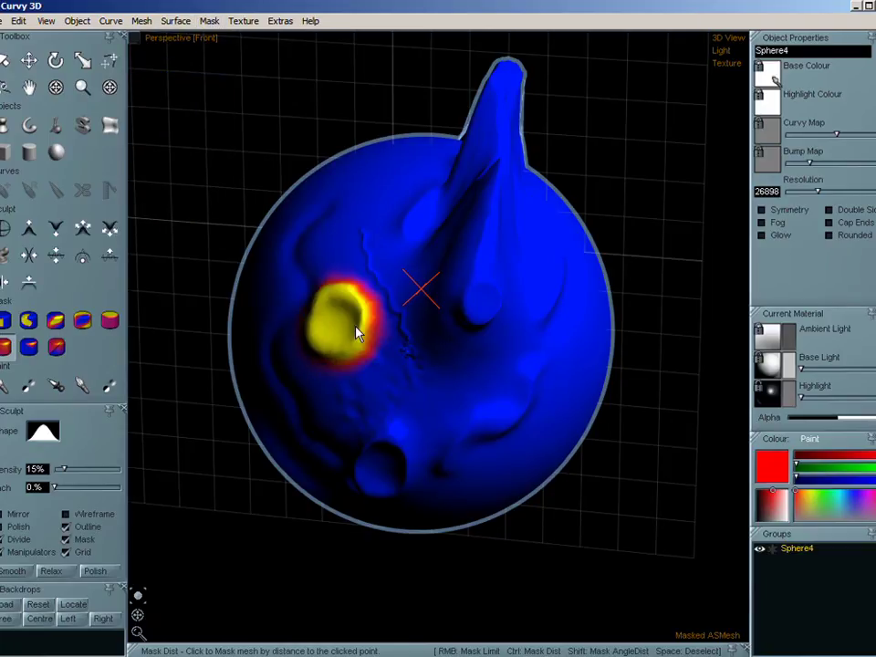
# Step: Pull the masked left ring outwards with Move into a thick stub, and clear the mask
pyautogui.click(26, 61)
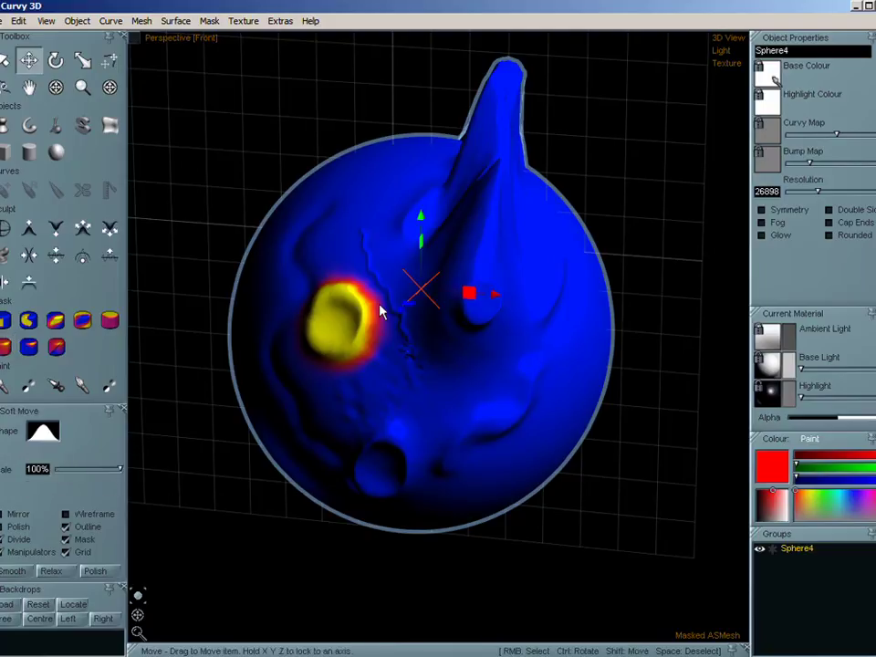
pyautogui.moveTo(405, 319); pyautogui.dragTo(359, 318)
pyautogui.press('space')
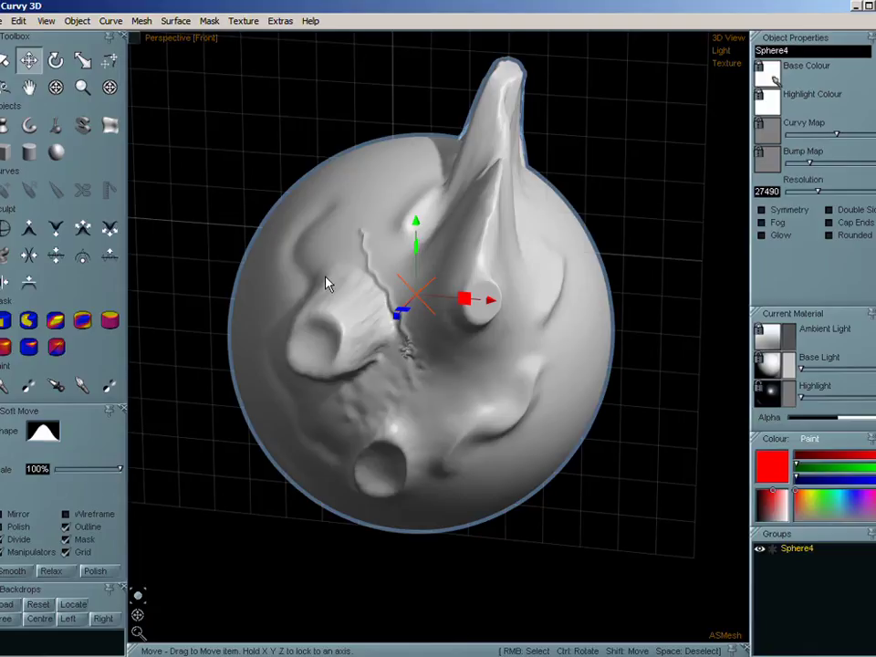
# Step: Mask the central flat disc with Mask AngleDist, and replace that mask with one on the hollow end of the left stub
pyautogui.click(58, 349)
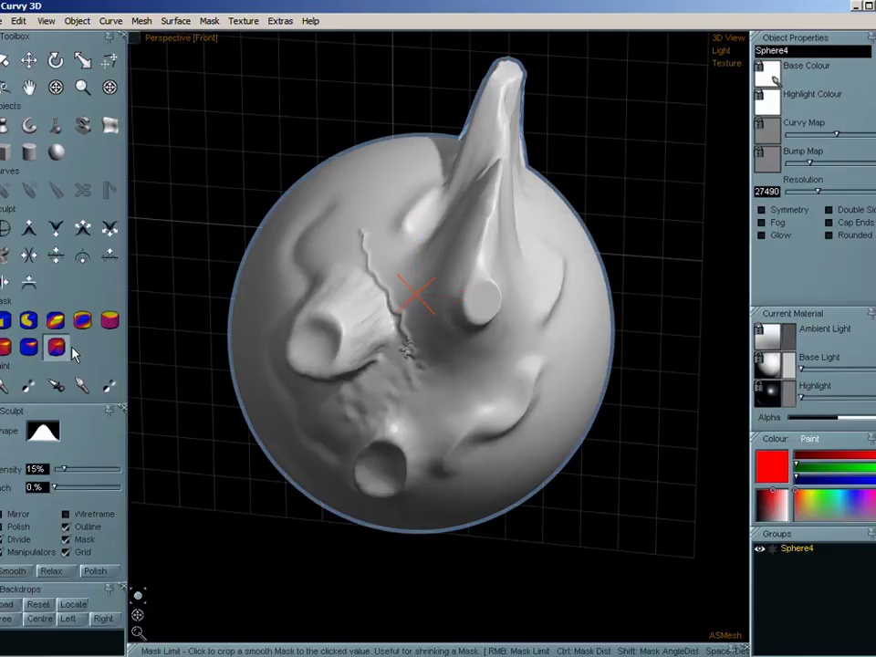
pyautogui.click(29, 346)
pyautogui.click(481, 306)
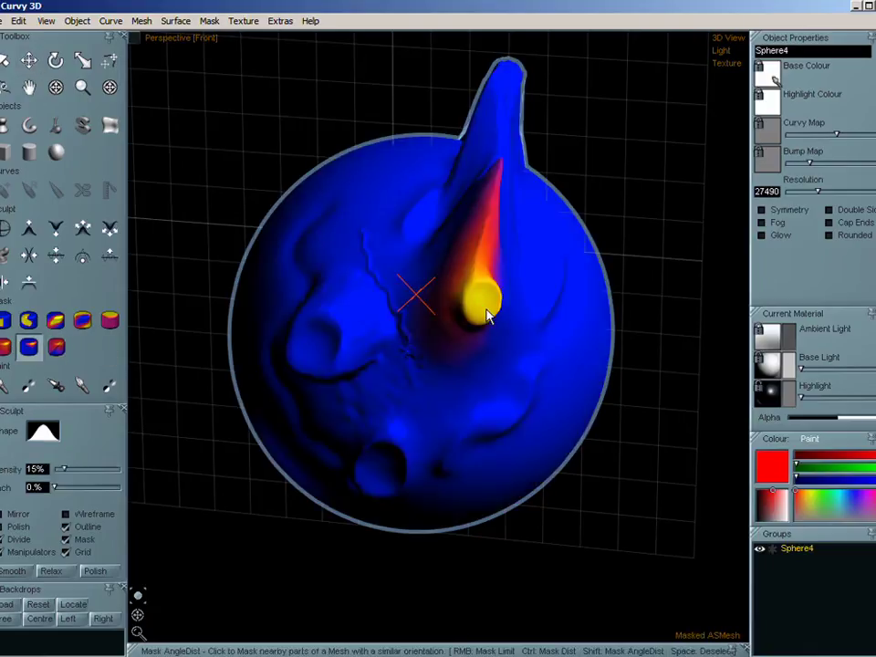
pyautogui.click(325, 350)
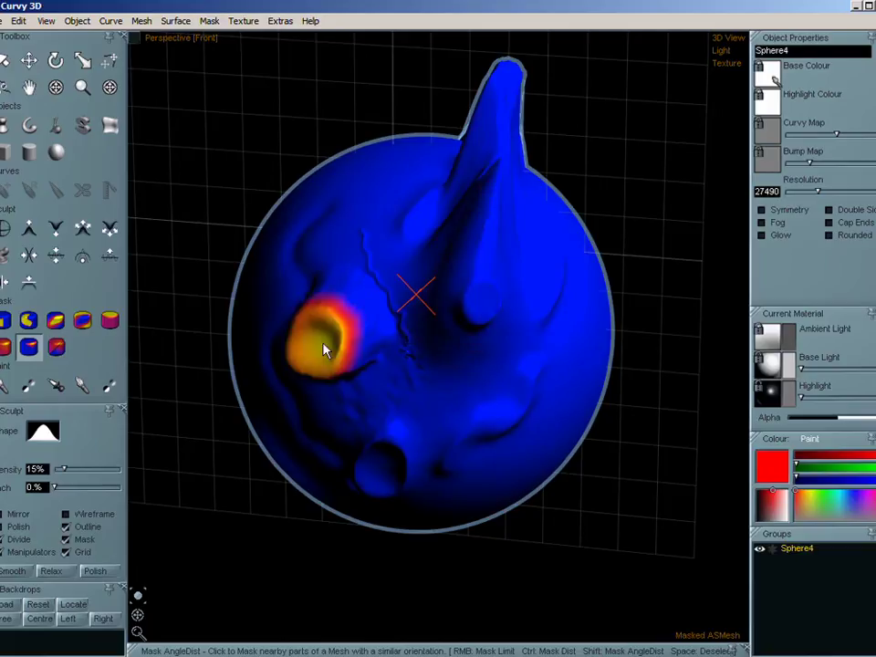
# Step: Mask the lower hollow stub with Mask AngleDist and Mask Limit, and replace that mask with one limited to the ridge below the horn
pyautogui.click(369, 456)
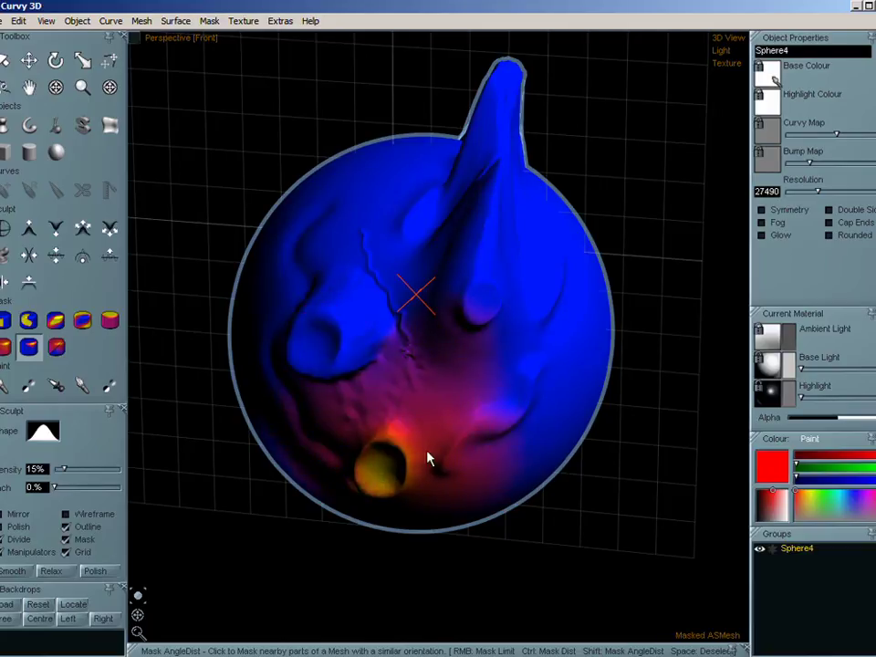
pyautogui.rightClick(420, 450)
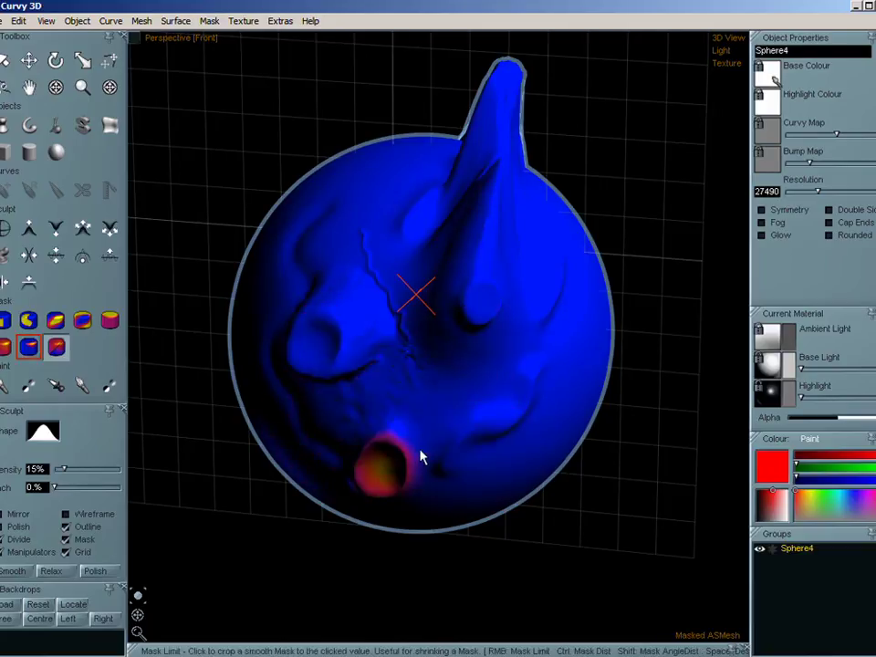
pyautogui.click(458, 325)
pyautogui.click(462, 216)
pyautogui.click(488, 227)
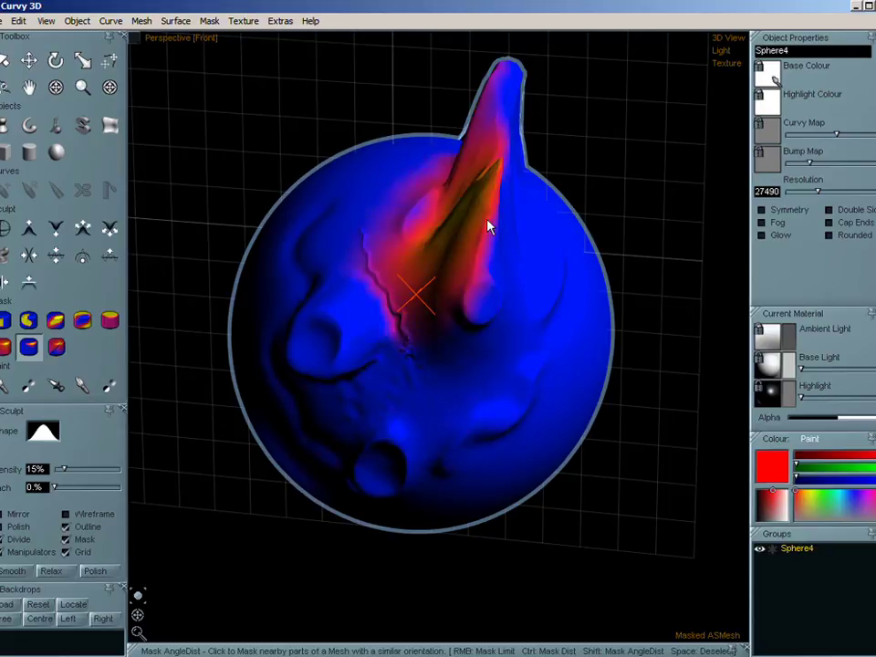
pyautogui.click(482, 209)
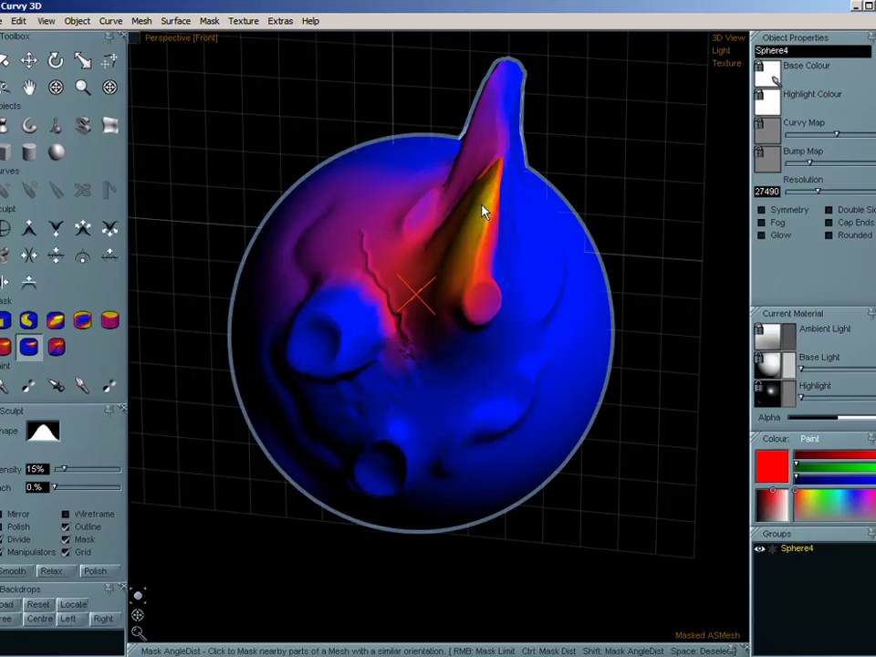
pyautogui.click(419, 296)
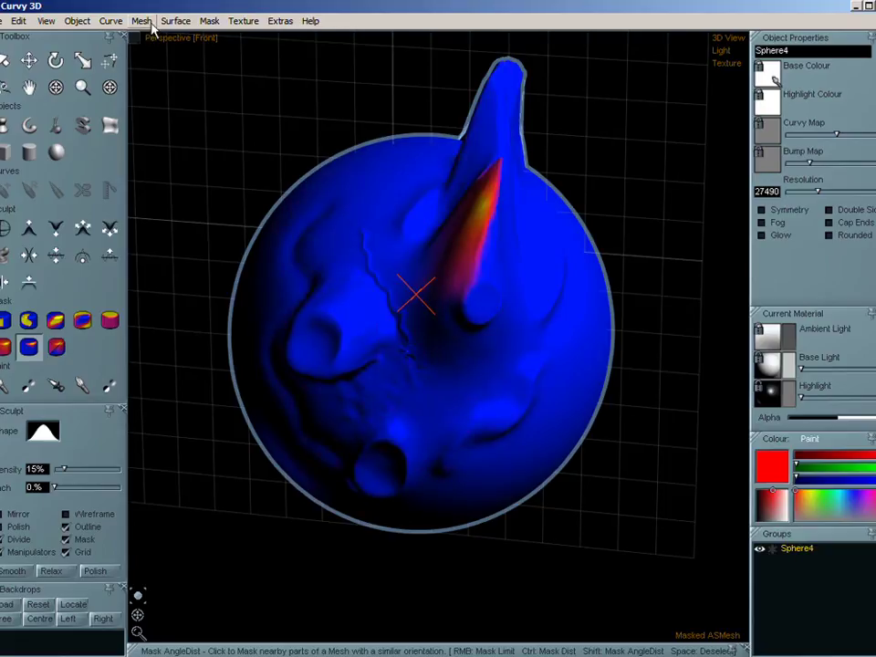
# Step: Pull the masked ridge outwards with Move, and bend it with Rotate into a large hook curling over the horn
pyautogui.click(28, 61)
pyautogui.moveTo(461, 266); pyautogui.dragTo(316, 195)
pyautogui.moveTo(485, 232); pyautogui.dragTo(397, 235)
pyautogui.press('e')
pyautogui.press('r')
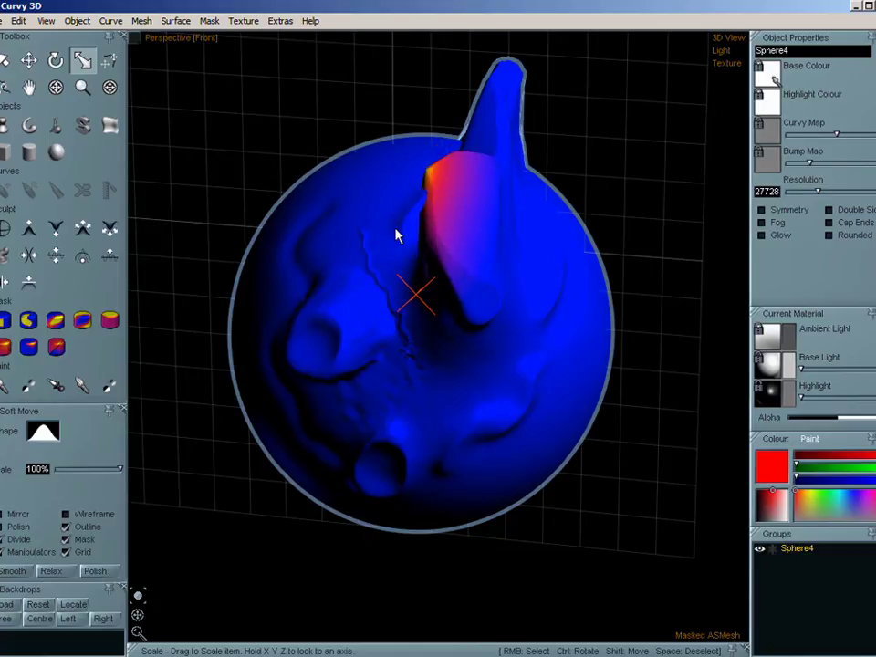
pyautogui.press('e')
pyautogui.moveTo(434, 201); pyautogui.dragTo(497, 212)
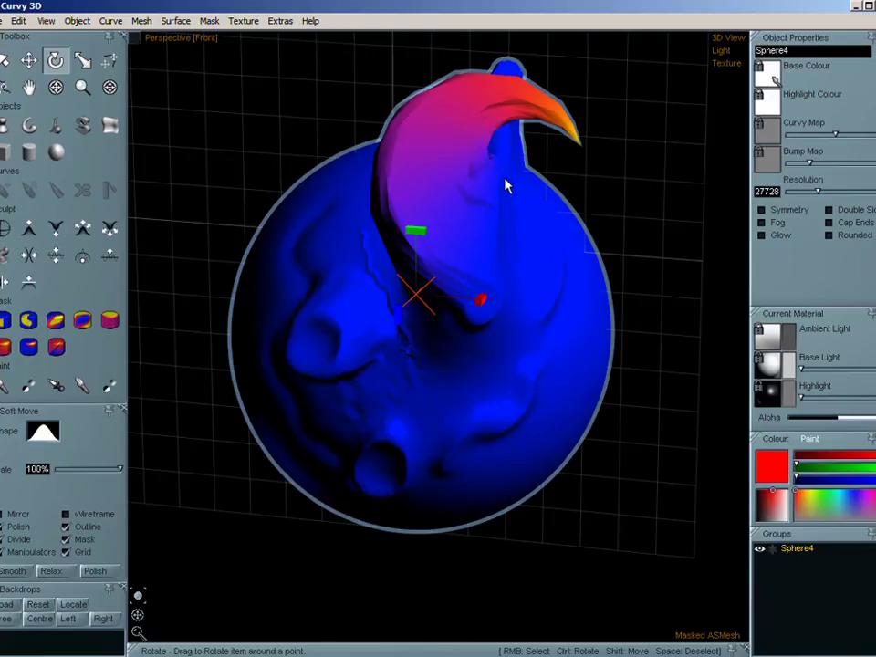
# Step: Smooth the hooked shape with five Smooth passes and clear the mask
pyautogui.press('s')
pyautogui.press('s')
pyautogui.press('s')
pyautogui.press('s')
pyautogui.press('s')
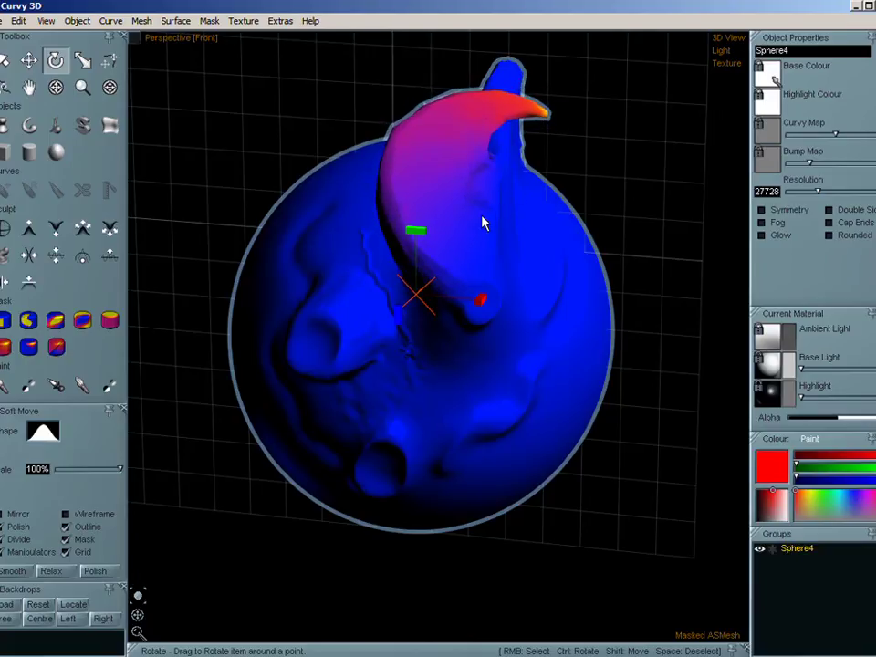
pyautogui.press('space')
pyautogui.scroll(-3, 511, 394)
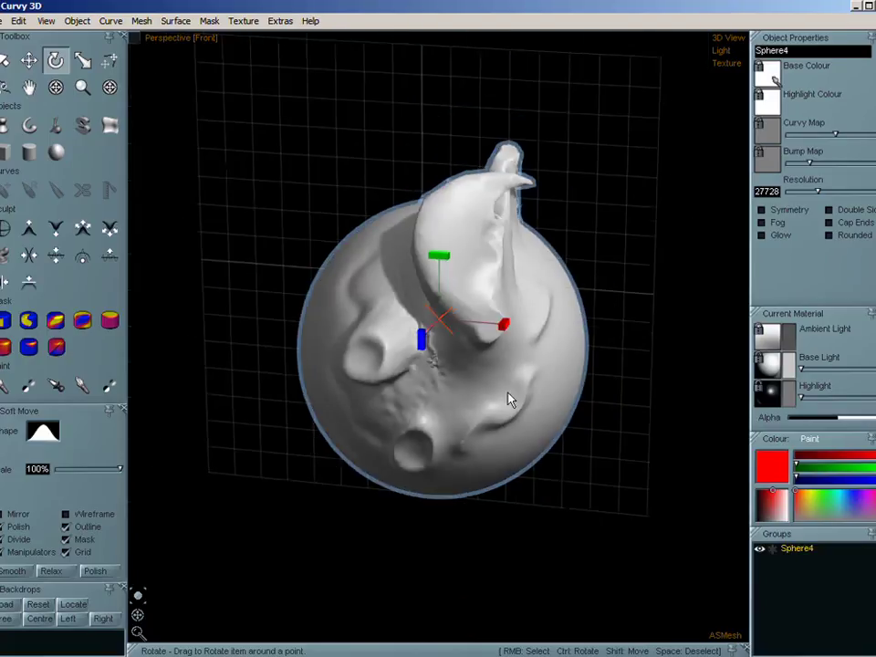
pyautogui.scroll(3, 507, 390)
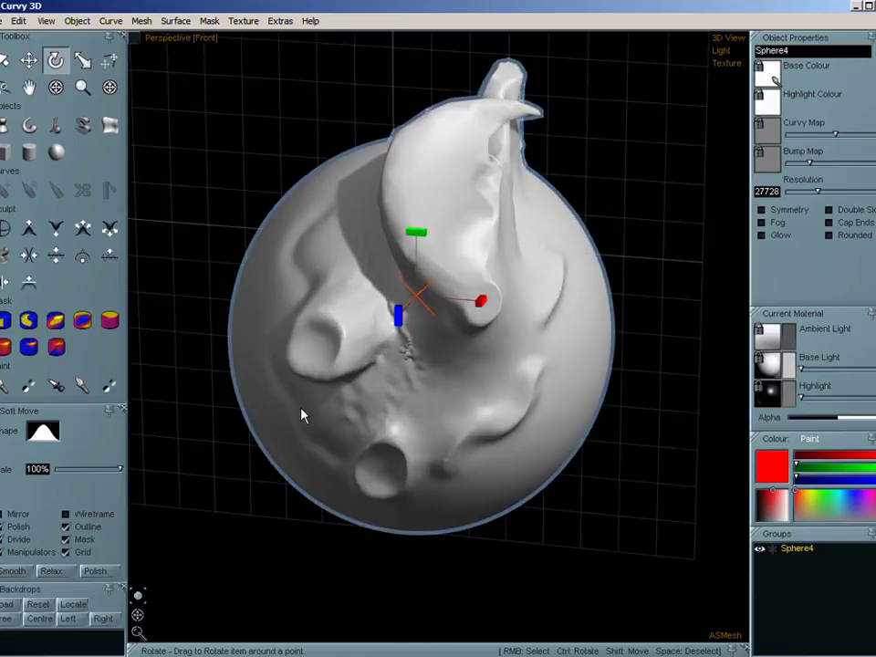
# Step: Extrude five thick limbs from the sphere with Pull Tubes: one on each side, a curved one above and two below
pyautogui.scroll(-3, 401, 382)
pyautogui.click(4, 256)
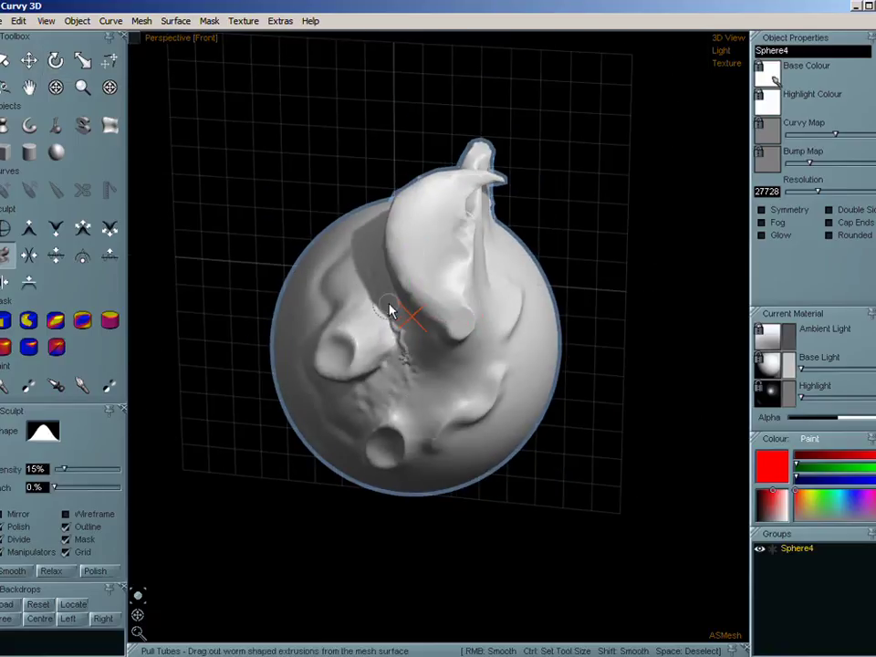
pyautogui.scroll(-2, 388, 304)
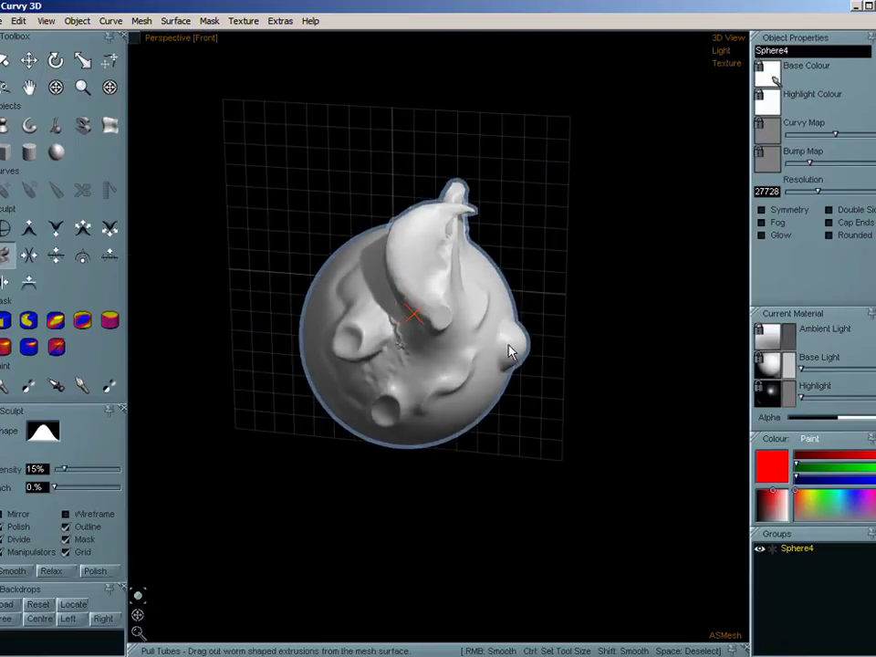
pyautogui.moveTo(508, 352)
pyautogui.mouseDown()
pyautogui.moveTo(641, 399)
pyautogui.moveTo(661, 396)
pyautogui.mouseUp()
pyautogui.moveTo(303, 358)
pyautogui.mouseDown()
pyautogui.moveTo(286, 371)
pyautogui.moveTo(173, 401)
pyautogui.mouseUp()
pyautogui.moveTo(337, 264)
pyautogui.mouseDown()
pyautogui.moveTo(310, 229)
pyautogui.moveTo(374, 116)
pyautogui.mouseUp()
pyautogui.moveTo(416, 451); pyautogui.dragTo(449, 565)
pyautogui.moveTo(355, 435); pyautogui.dragTo(283, 551)
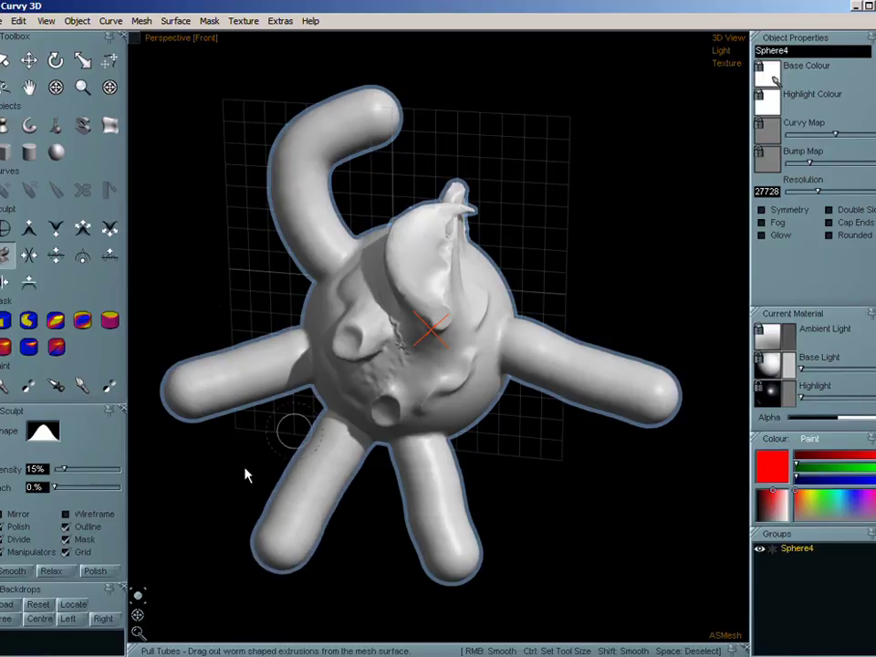
# Step: Paint the lower right limb, the area around the lower hollow stub and the large hook bright green with Paint Surface Colour
pyautogui.click(82, 385)
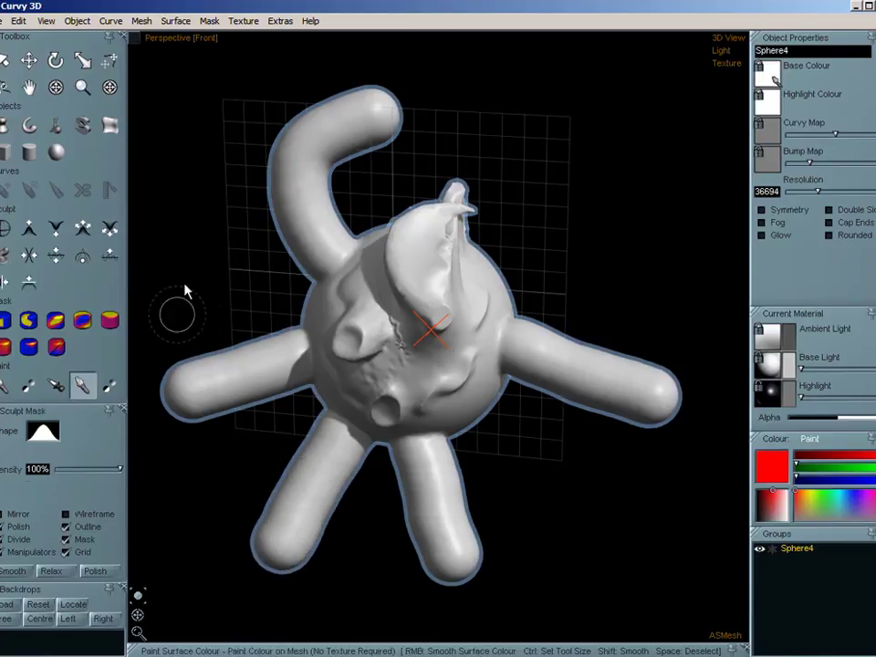
pyautogui.moveTo(829, 492); pyautogui.dragTo(824, 491)
pyautogui.moveTo(450, 548)
pyautogui.mouseDown()
pyautogui.moveTo(441, 557)
pyautogui.moveTo(461, 551)
pyautogui.moveTo(452, 508)
pyautogui.mouseUp()
pyautogui.moveTo(409, 385); pyautogui.dragTo(399, 402)
pyautogui.moveTo(450, 258)
pyautogui.mouseDown()
pyautogui.moveTo(424, 222)
pyautogui.moveTo(436, 215)
pyautogui.mouseUp()
# Step: Paint the sphere's left and right areas and the right limb's underside magenta, and the right limb's upper side yellow
pyautogui.click(868, 492)
pyautogui.moveTo(316, 295)
pyautogui.mouseDown()
pyautogui.moveTo(386, 391)
pyautogui.moveTo(342, 365)
pyautogui.moveTo(368, 324)
pyautogui.mouseUp()
pyautogui.moveTo(424, 374)
pyautogui.mouseDown()
pyautogui.moveTo(495, 404)
pyautogui.moveTo(479, 292)
pyautogui.moveTo(484, 342)
pyautogui.moveTo(645, 416)
pyautogui.moveTo(532, 391)
pyautogui.moveTo(642, 413)
pyautogui.mouseUp()
pyautogui.click(812, 497)
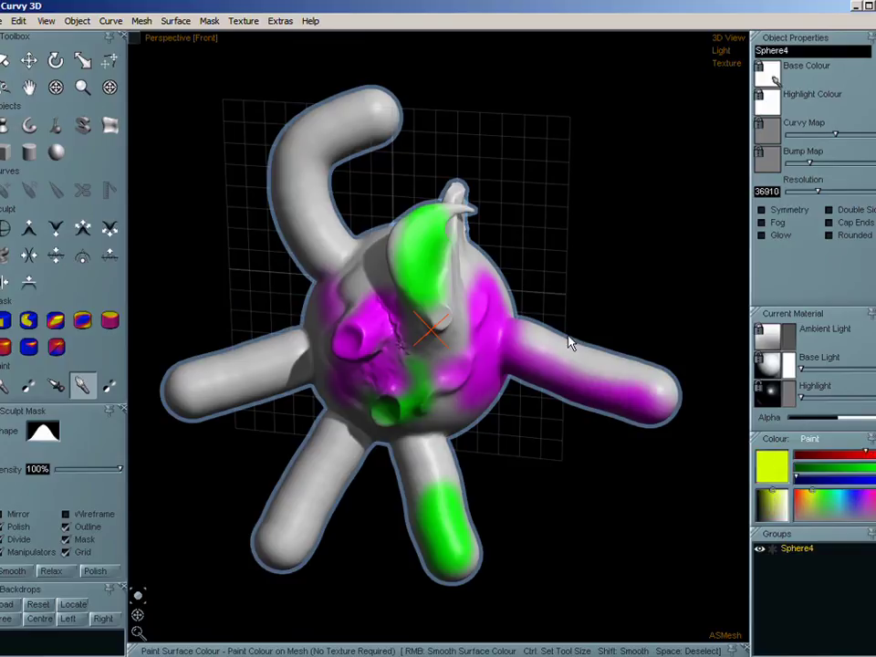
pyautogui.moveTo(568, 342)
pyautogui.mouseDown()
pyautogui.moveTo(666, 393)
pyautogui.moveTo(601, 363)
pyautogui.mouseUp()
# Step: Examine the painted mesh's triangle density in wireframe, especially along the right limb, and return to the plain shaded display
pyautogui.scroll(6, 477, 385)
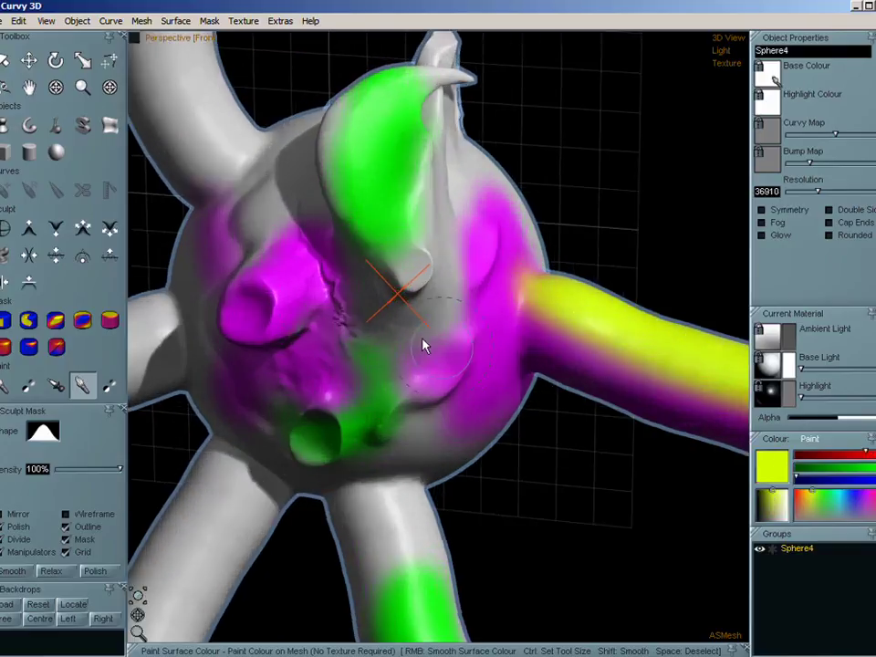
pyautogui.scroll(-6, 345, 345)
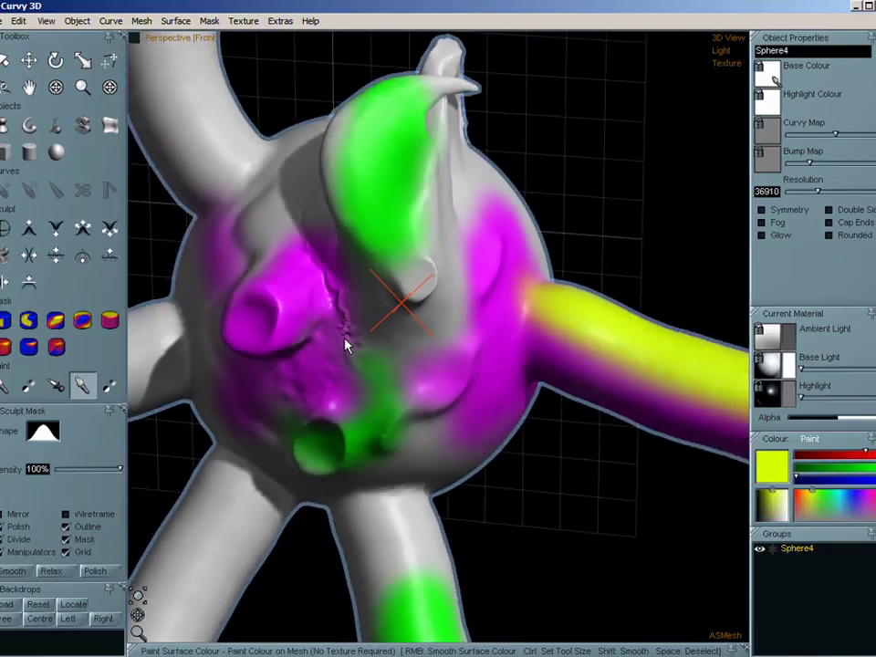
pyautogui.press('w')
pyautogui.scroll(-3, 365, 372)
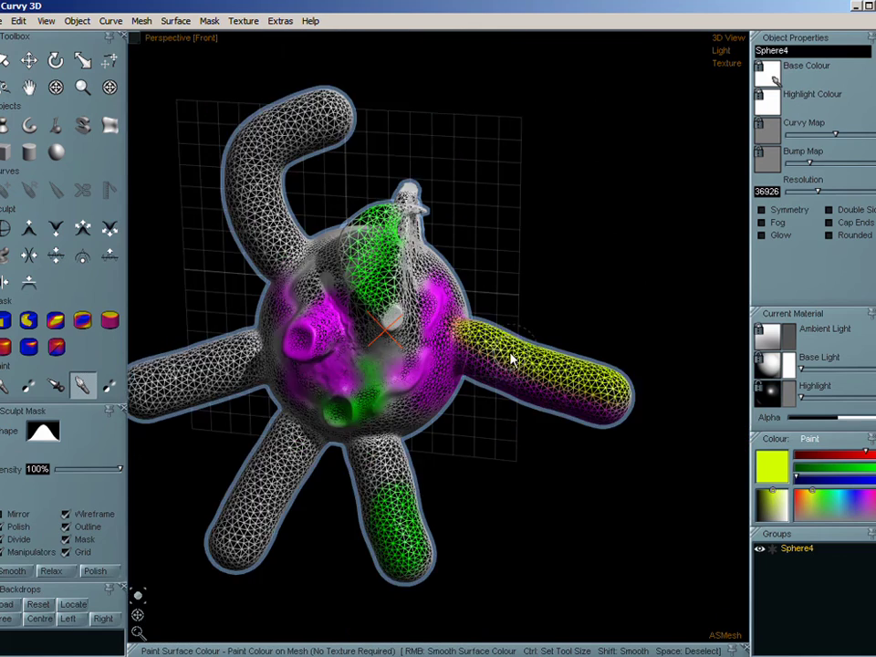
pyautogui.scroll(8, 461, 368)
pyautogui.scroll(-8, 483, 367)
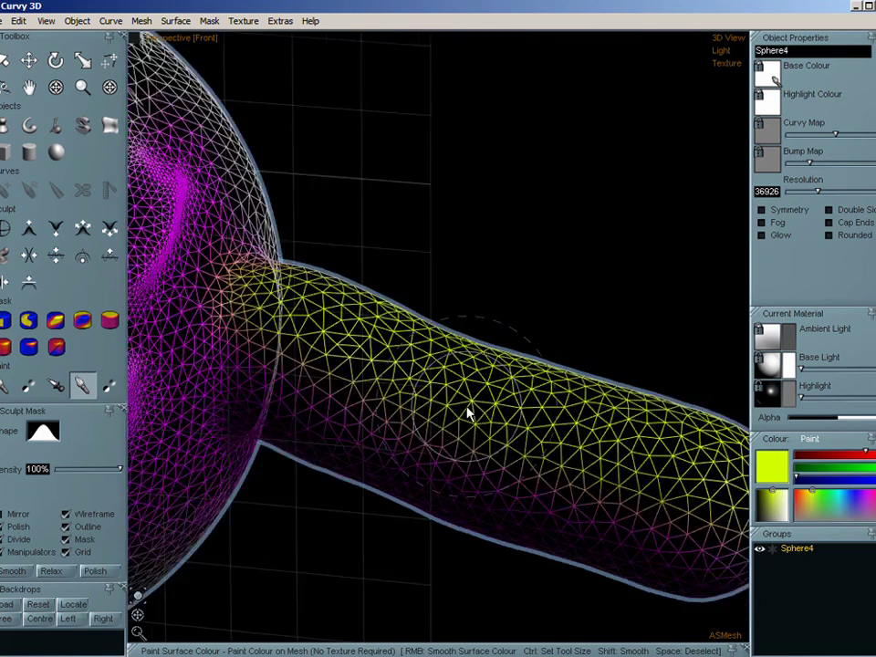
pyautogui.moveTo(374, 442); pyautogui.dragTo(490, 412, button='middle')
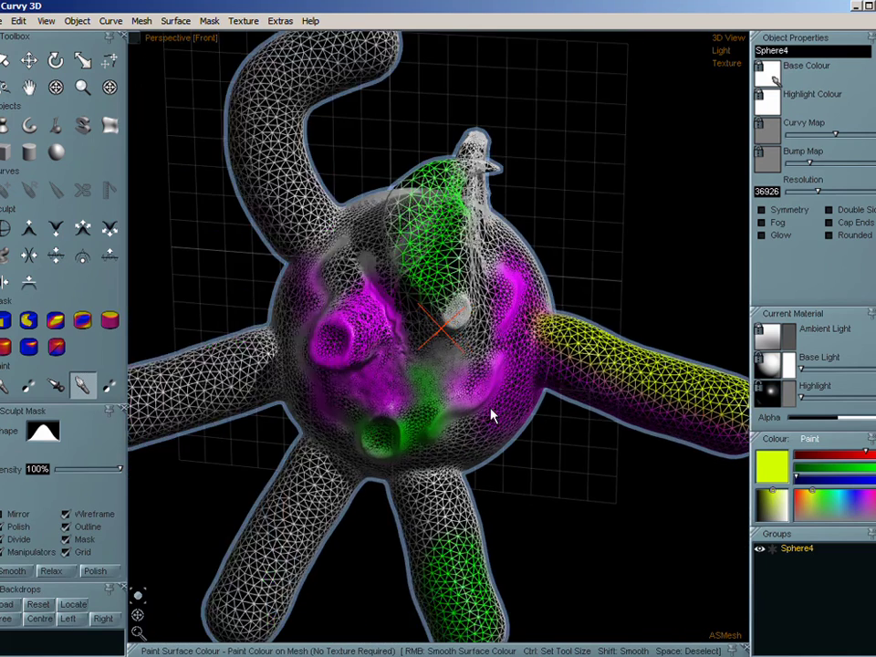
pyautogui.press('w')
pyautogui.scroll(-3, 400, 392)
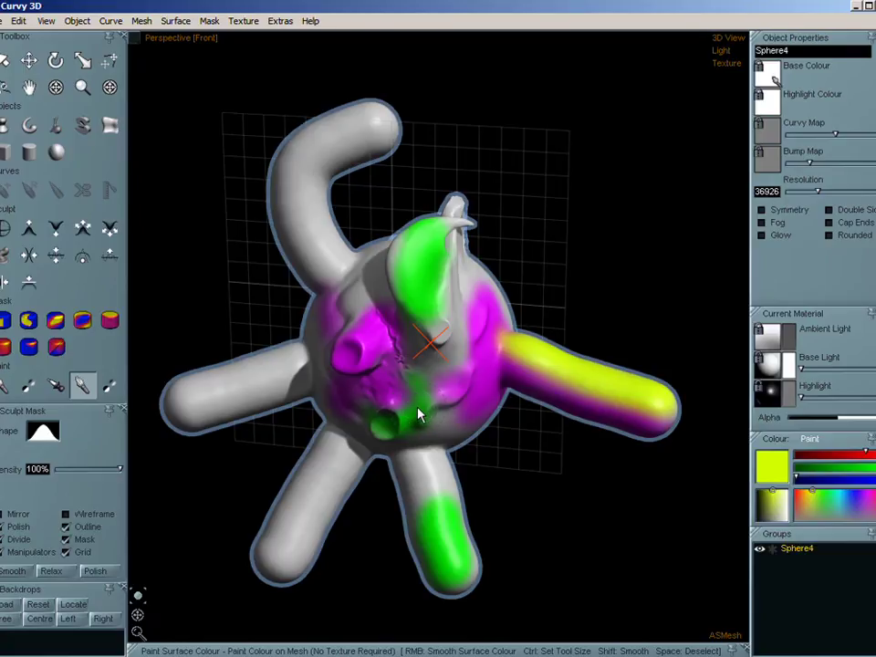
# Step: Mirror the painted mesh so that its right half replaces the left half
pyautogui.moveTo(426, 418); pyautogui.dragTo(426, 401, button='middle')
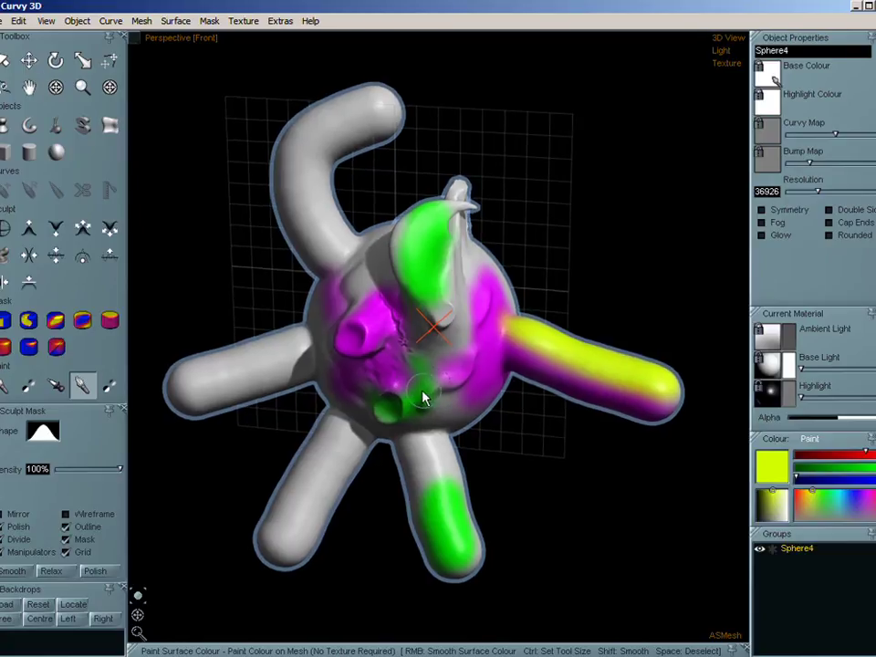
pyautogui.click(144, 22)
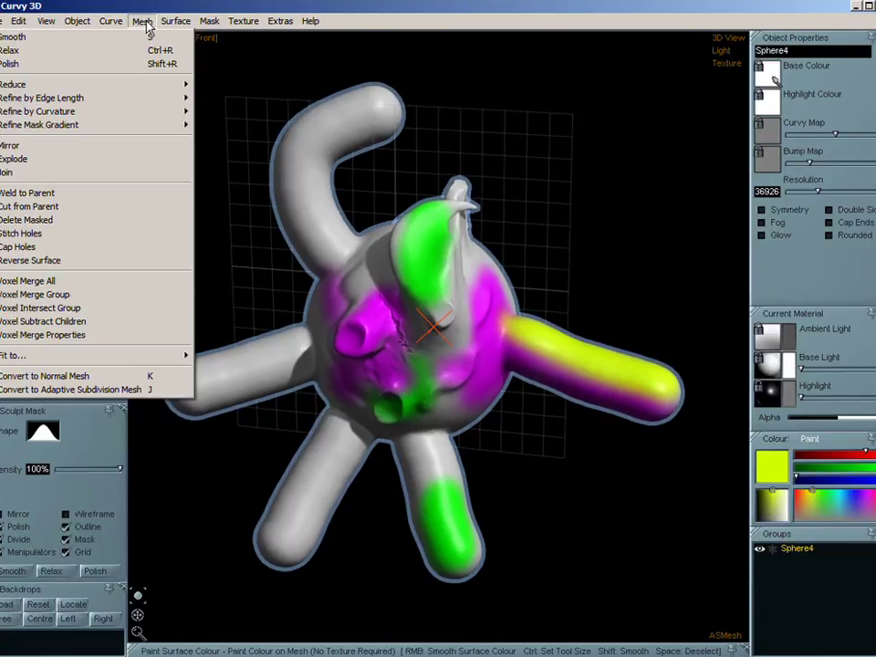
pyautogui.click(113, 148)
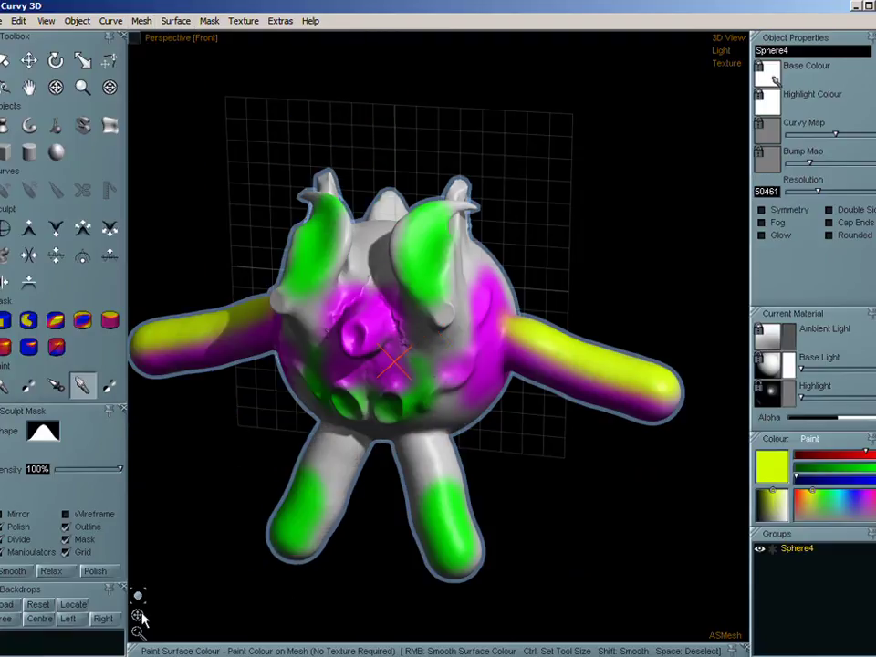
pyautogui.moveTo(141, 619)
pyautogui.mouseDown()
pyautogui.moveTo(194, 611)
pyautogui.moveTo(134, 613)
pyautogui.mouseUp()
pyautogui.moveTo(365, 457); pyautogui.dragTo(392, 446, button='middle')
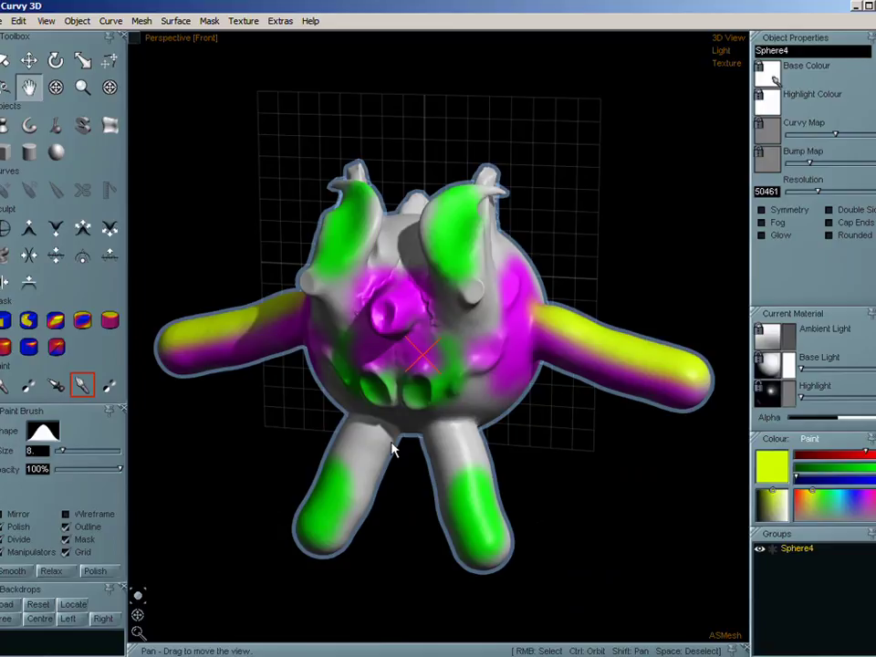
# Step: Scale the mirrored creature down uniformly and move it upwards
pyautogui.press('w')
pyautogui.press('r')
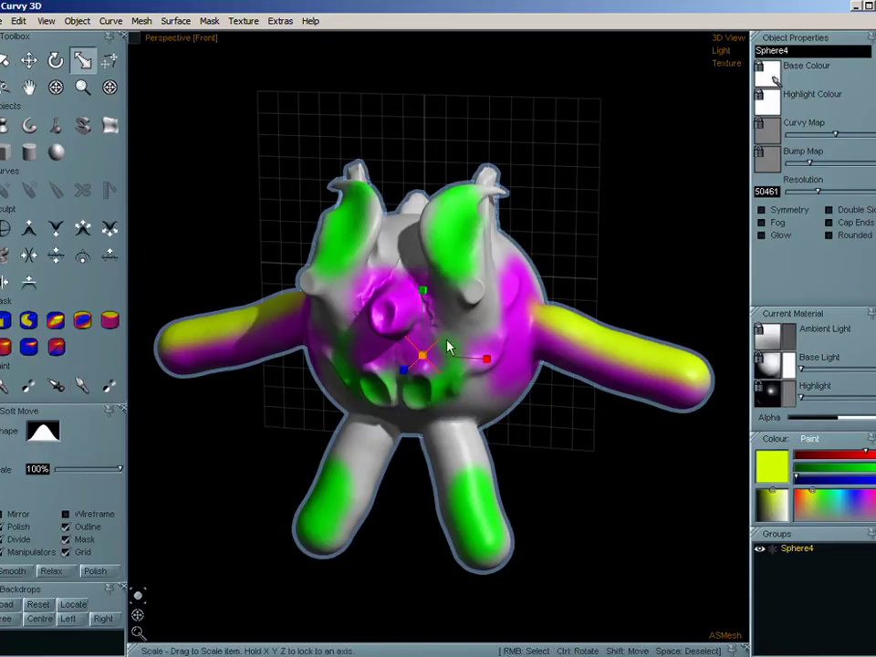
pyautogui.moveTo(425, 363); pyautogui.dragTo(374, 396)
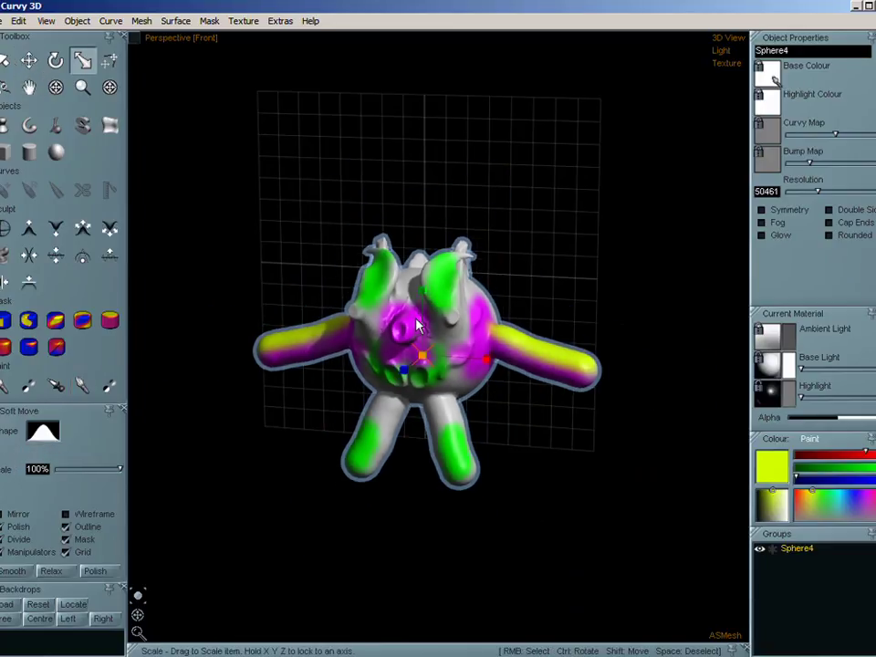
pyautogui.press('w')
pyautogui.moveTo(427, 288); pyautogui.dragTo(424, 219)
pyautogui.scroll(4, 424, 219)
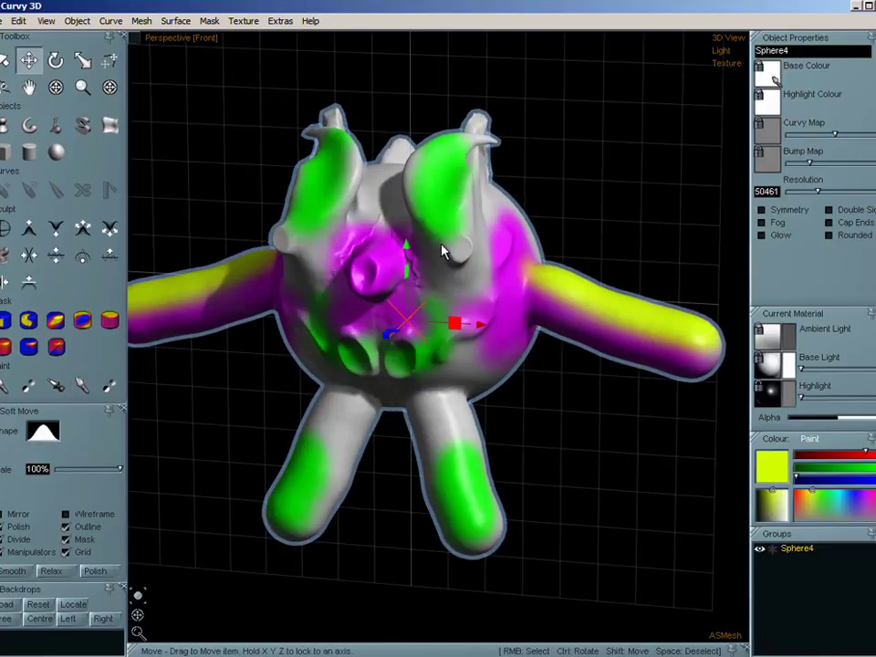
pyautogui.moveTo(419, 289); pyautogui.dragTo(428, 301, button='middle')
pyautogui.moveTo(431, 310); pyautogui.dragTo(450, 317)
pyautogui.press('w')
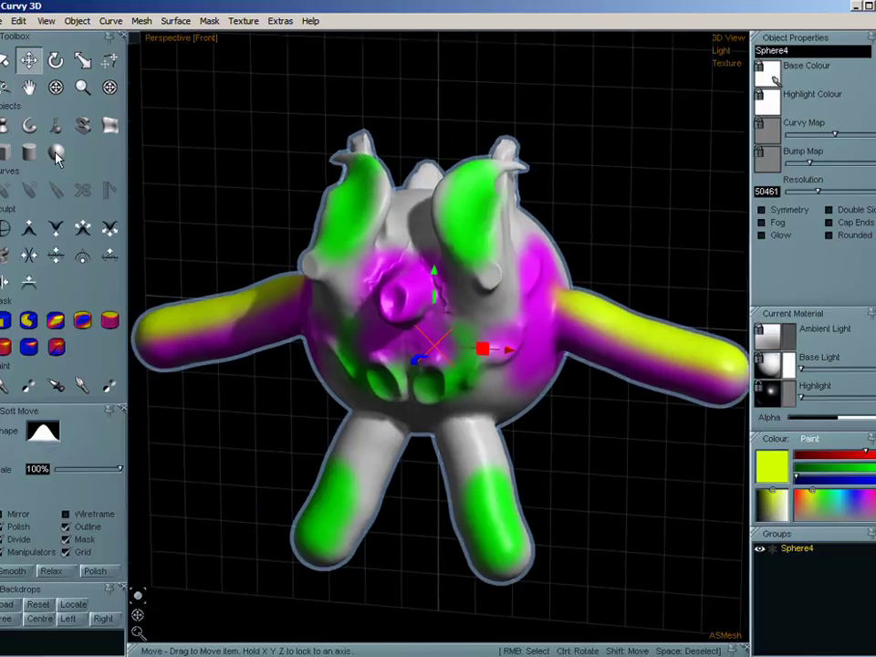
pyautogui.click(143, 21)
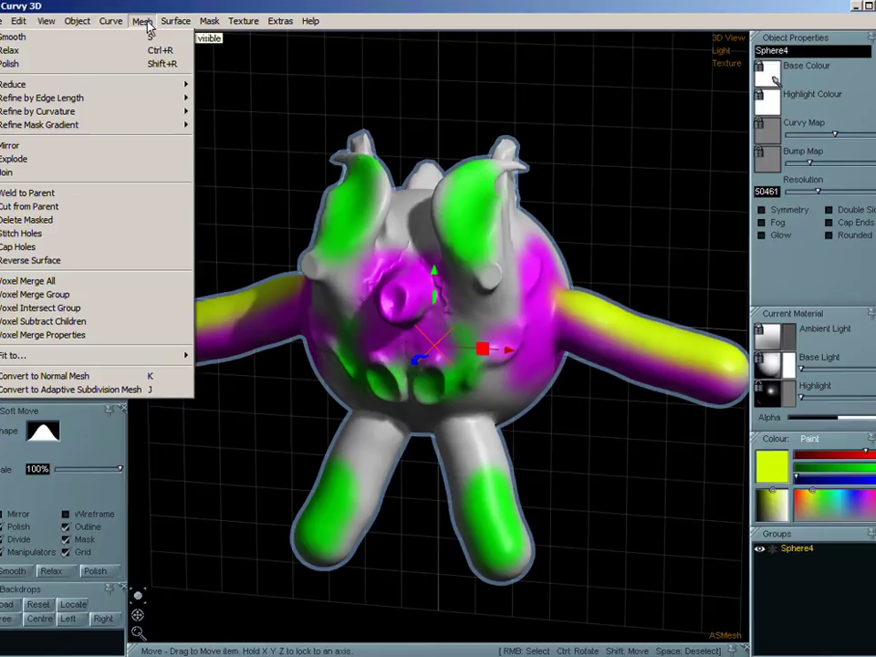
pyautogui.click(140, 2)
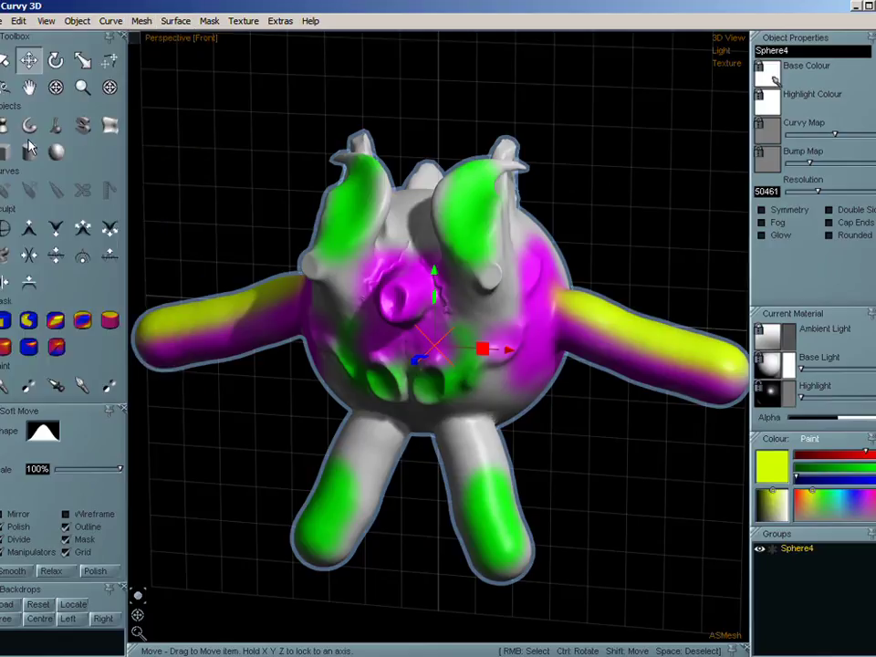
# Step: Create a separate sphere overlapping the end of the creature's lower right limb
pyautogui.scroll(-3, 282, 274)
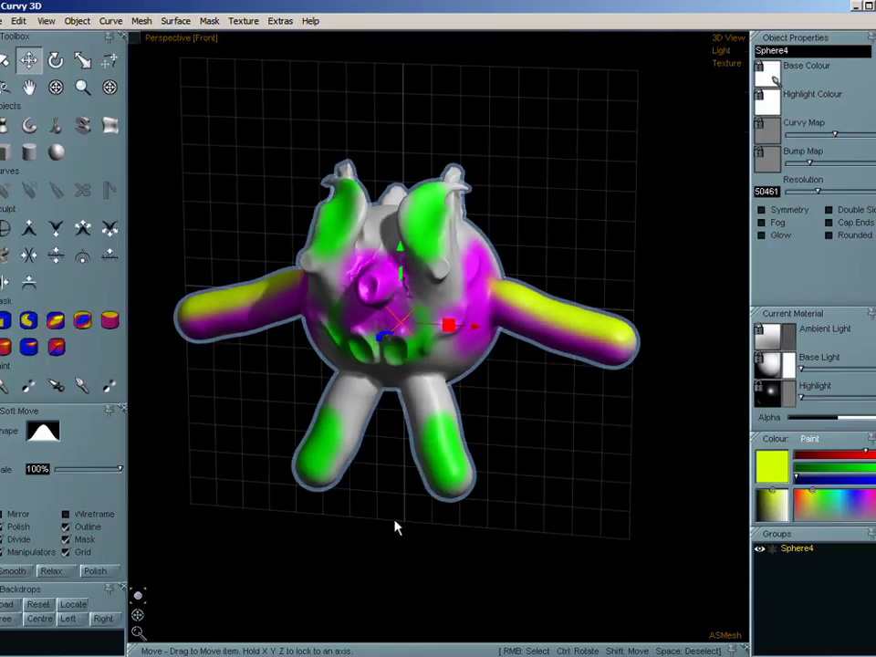
pyautogui.keyDown('shift'); pyautogui.moveTo(423, 468); pyautogui.dragTo(435, 361); pyautogui.keyUp('shift')
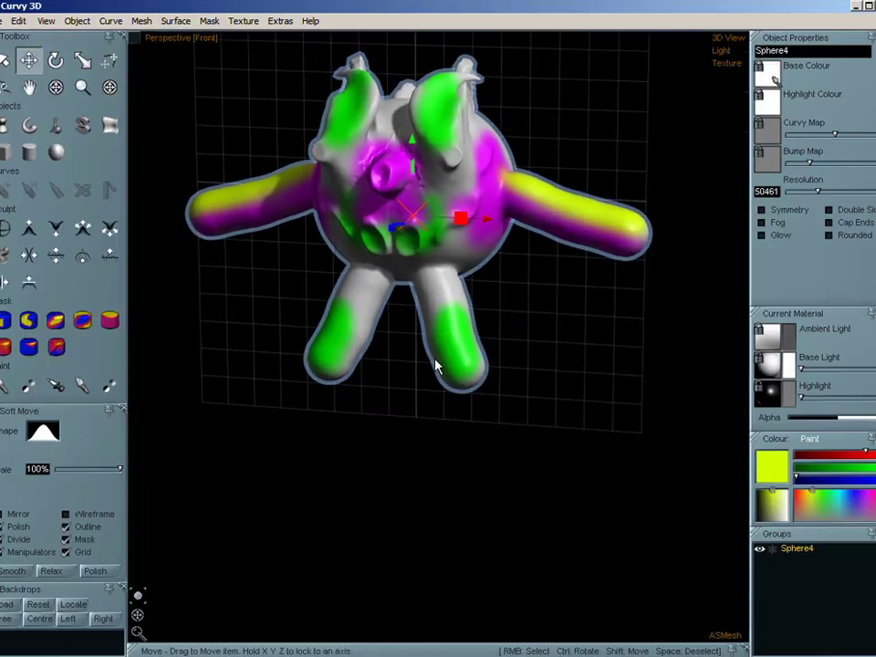
pyautogui.click(56, 155)
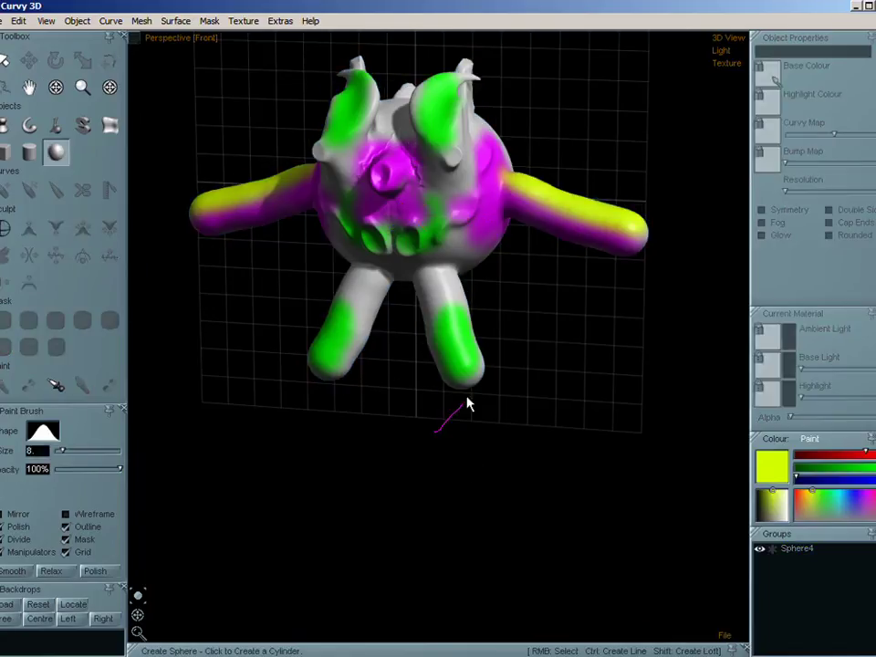
pyautogui.moveTo(467, 404); pyautogui.dragTo(523, 336)
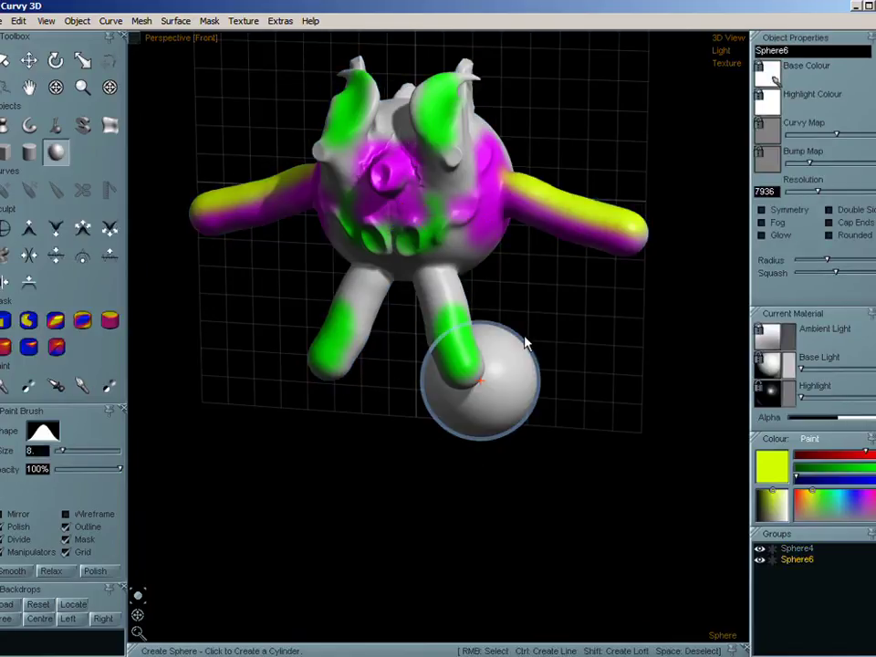
# Step: Move the new sphere down over the end of the lower right limb and make it a child of the creature
pyautogui.click(790, 560)
pyautogui.moveTo(471, 408); pyautogui.dragTo(448, 424)
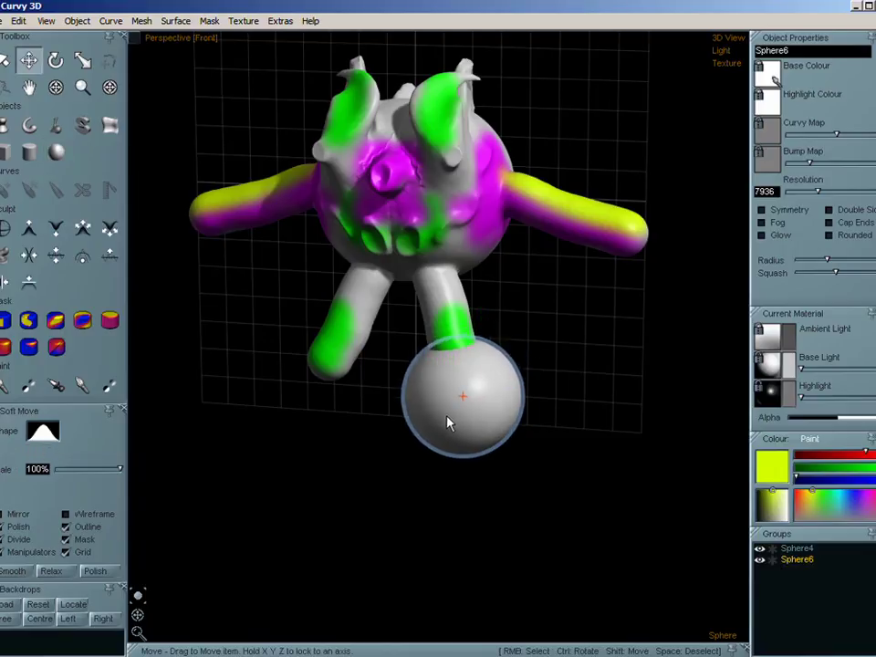
pyautogui.click(802, 560)
# Step: Clear the painted surface colours from the creature and set its base light colour to light grey
pyautogui.click(174, 22)
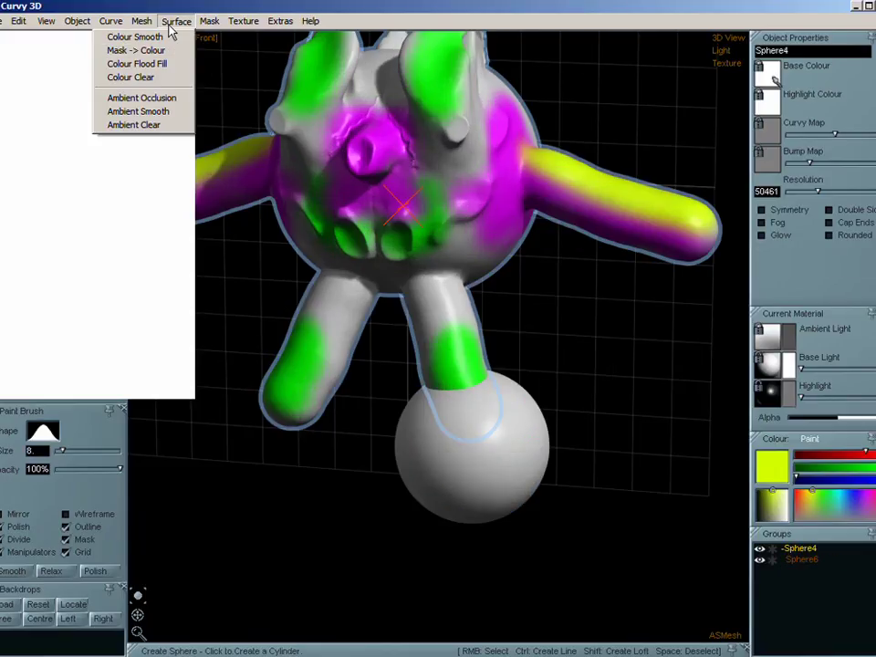
pyautogui.click(144, 79)
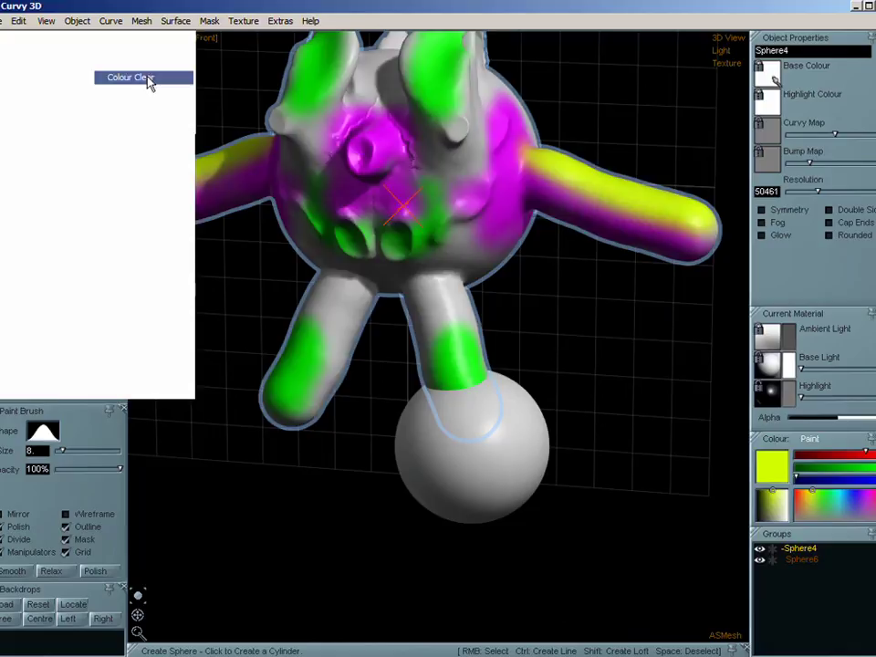
pyautogui.click(209, 21)
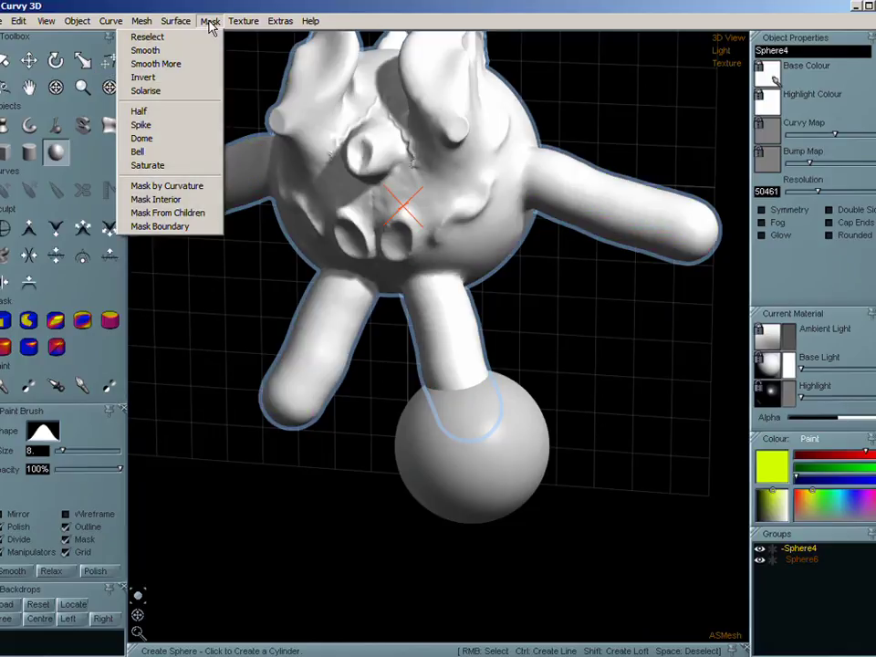
pyautogui.click(171, 92)
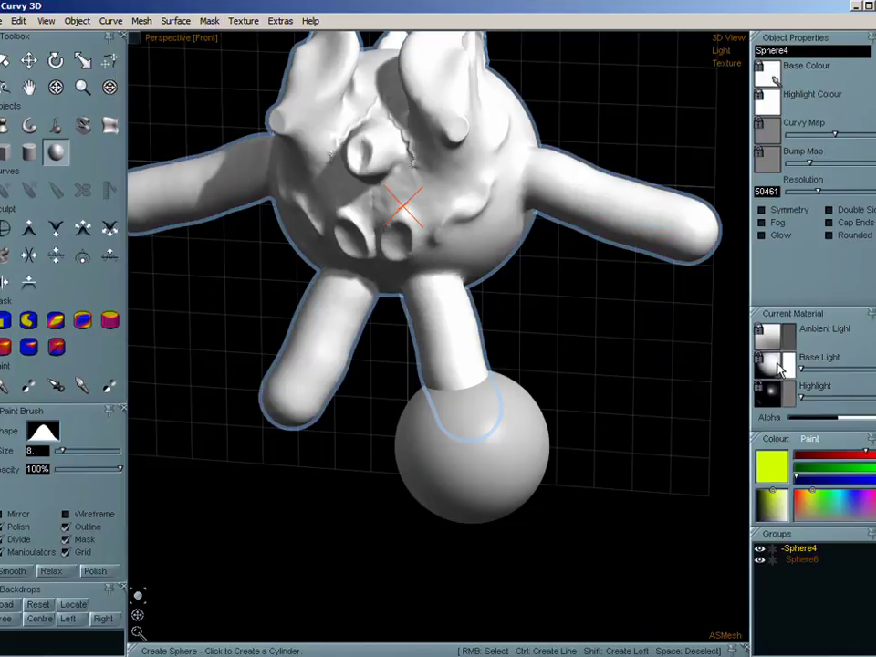
pyautogui.click(776, 523)
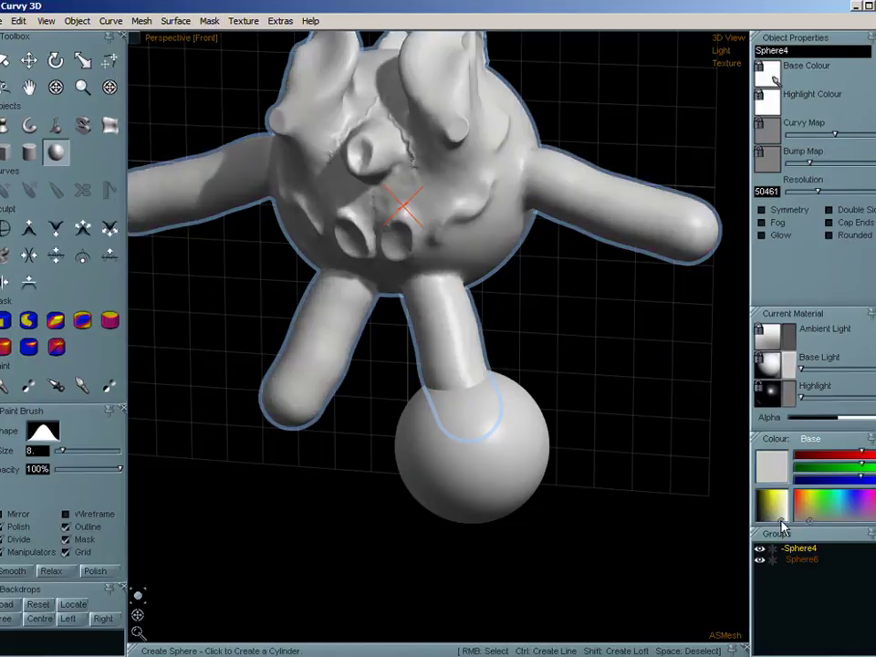
# Step: Merge the child sphere with the creature into a single mesh and clear the mask along the seam
pyautogui.click(814, 559)
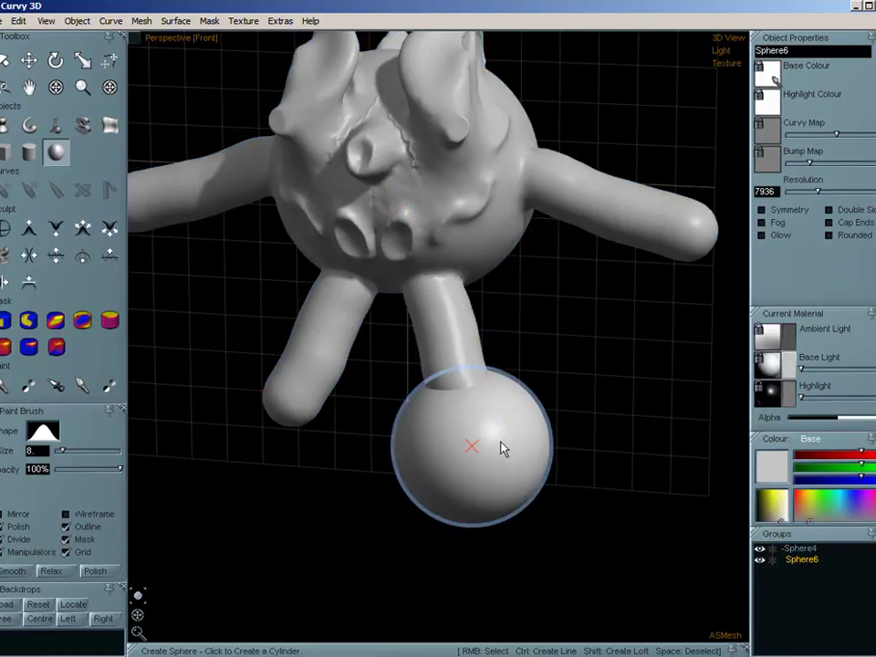
pyautogui.scroll(3, 497, 415)
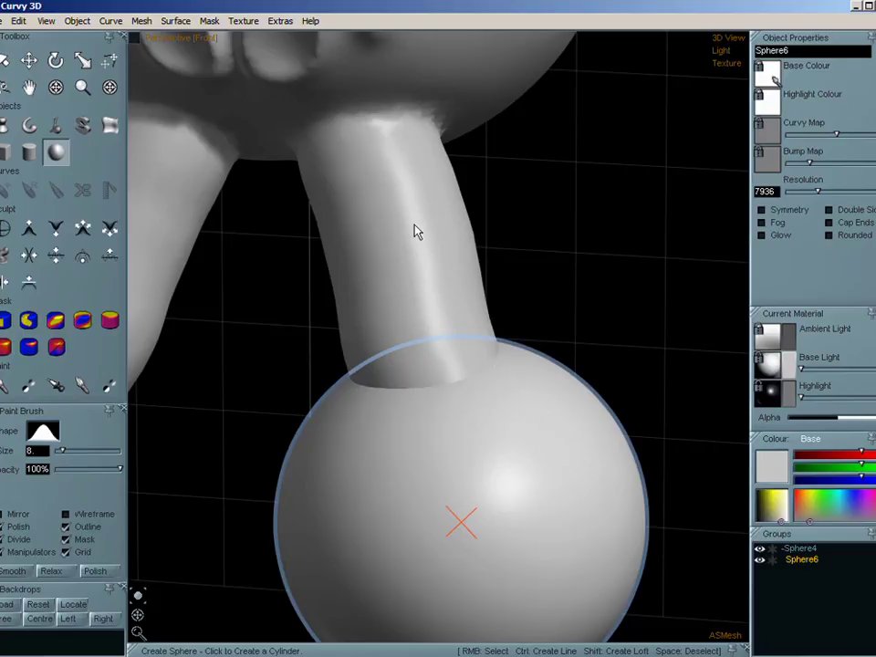
pyautogui.click(142, 22)
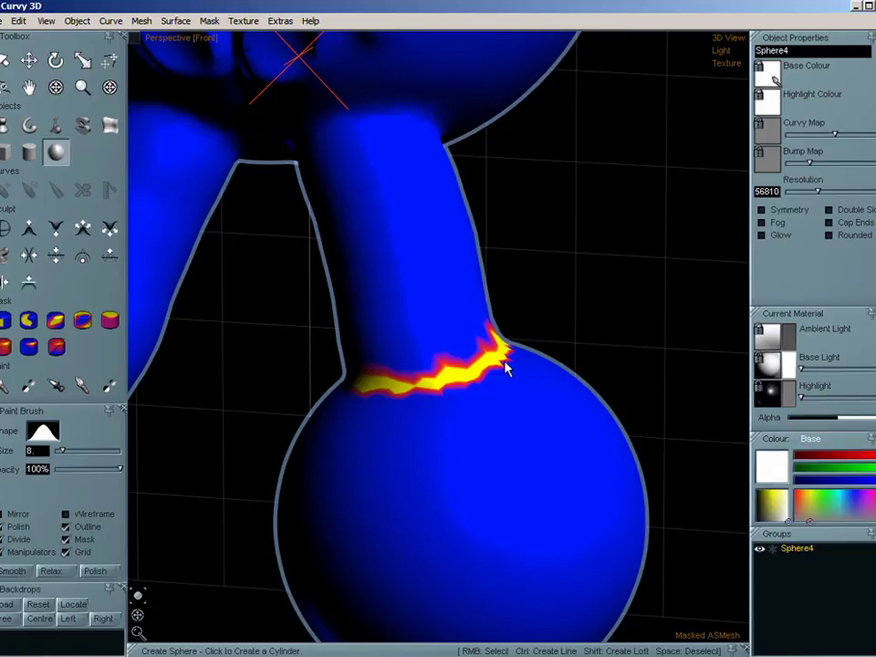
pyautogui.press('space')
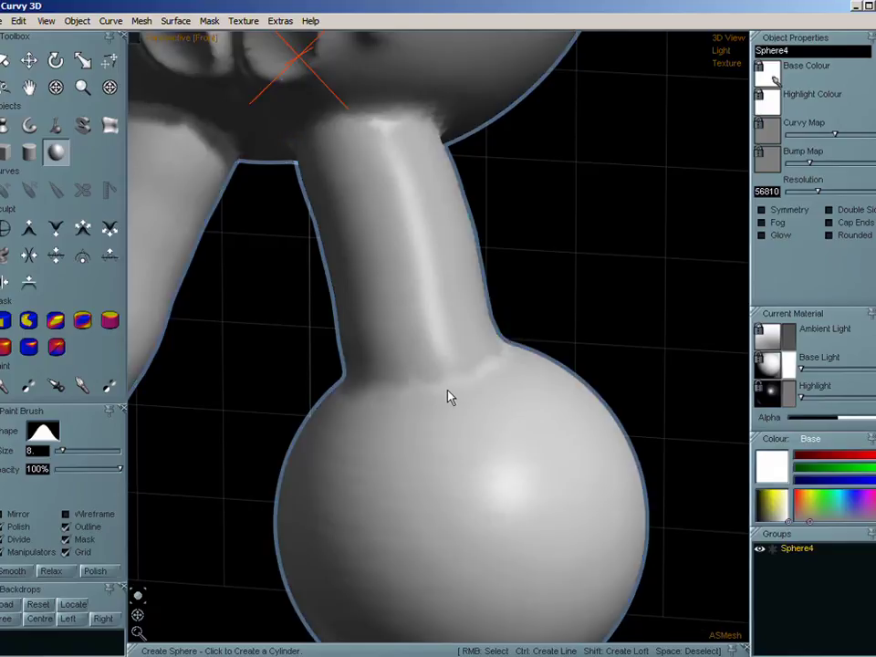
# Step: Smooth the joint between the lower right limb and the merged sphere with the Sculpt Smooth brush
pyautogui.scroll(-3, 446, 390)
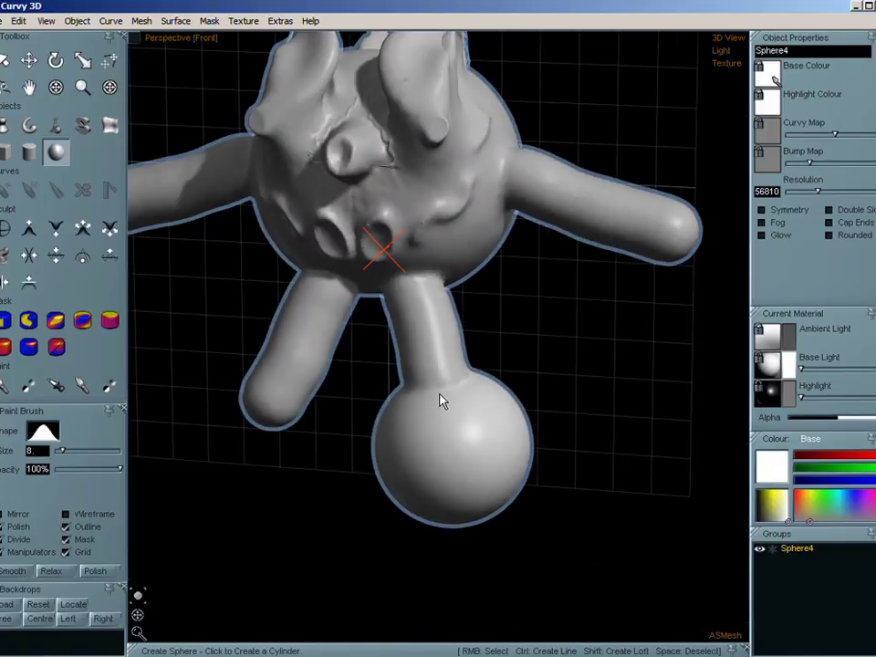
pyautogui.scroll(2, 439, 394)
pyautogui.click(55, 256)
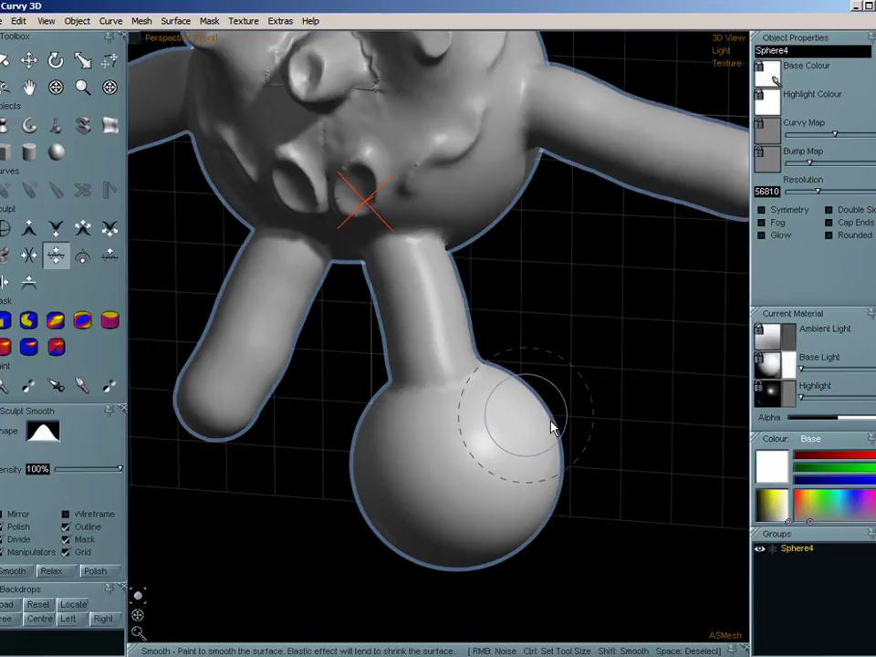